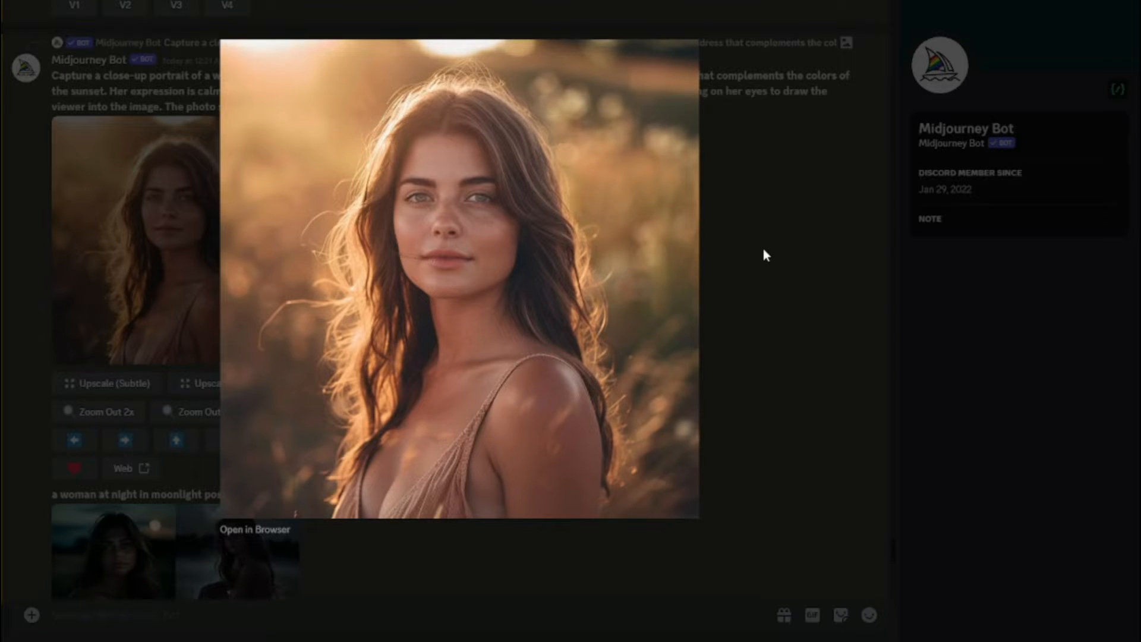
Examine the golden-hour portrait of the long-haired woman used as the character reference, and close its enlarged view.
{"action": "left_click", "coordinate": [764, 253]}
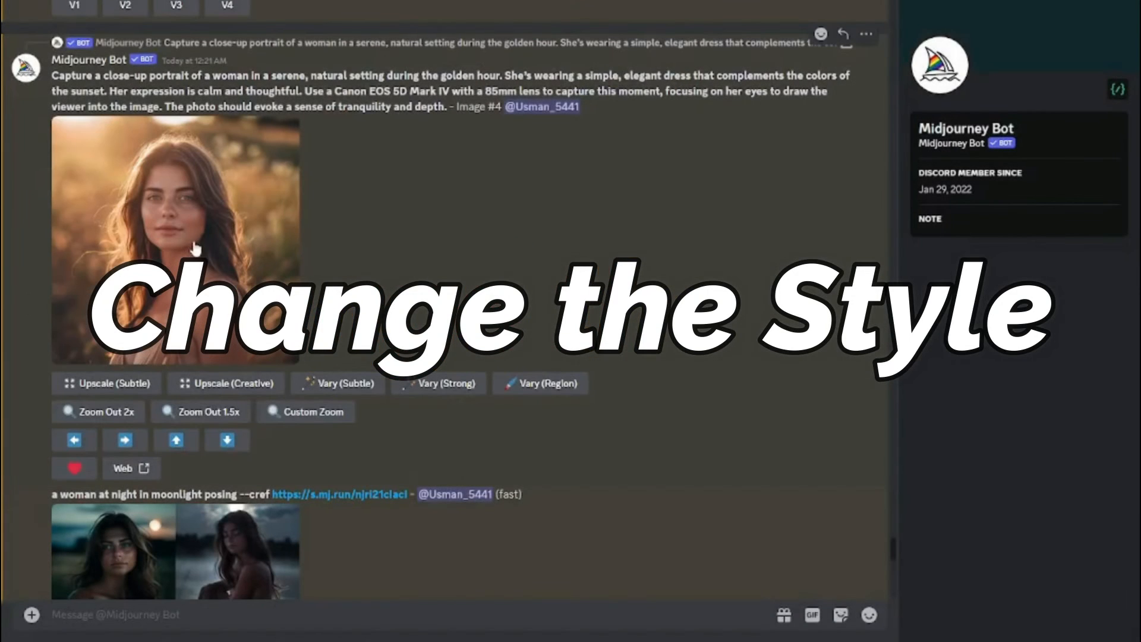
{"action": "left_click", "coordinate": [281, 262]}
{"action": "left_click", "coordinate": [789, 263]}
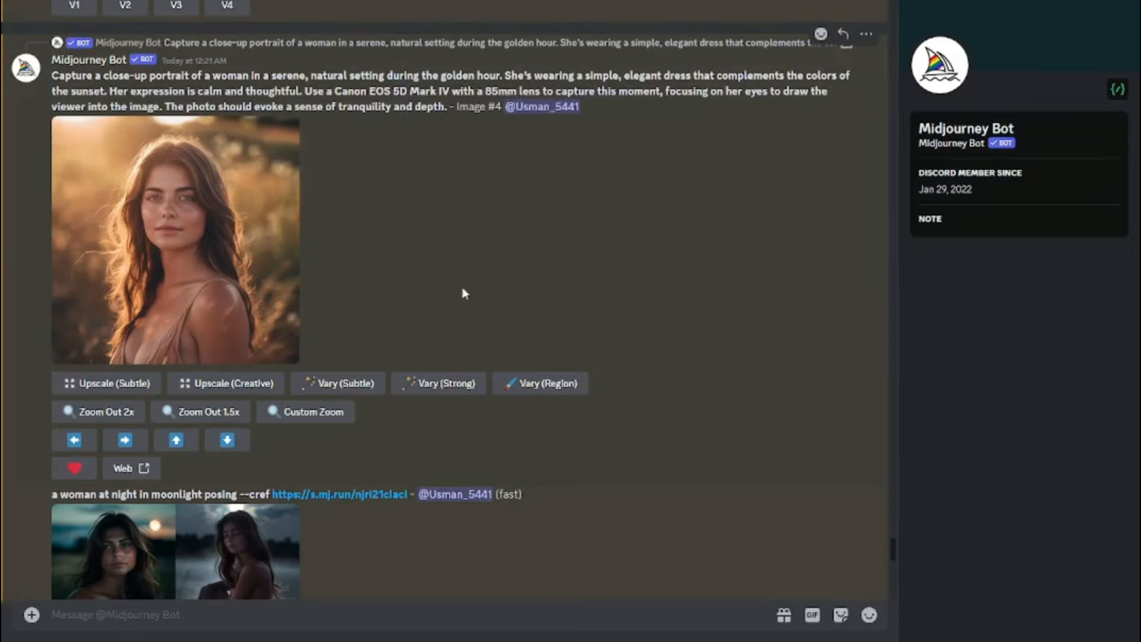
Examine the prompt "a woman at night in moonlight posing" with its --cref link, and view its image grid enlarged.
{"action": "scroll", "coordinate": [481, 251], "scroll_direction": "down", "scroll_amount": 1}
{"action": "scroll", "coordinate": [481, 251], "scroll_direction": "down", "scroll_amount": 5}
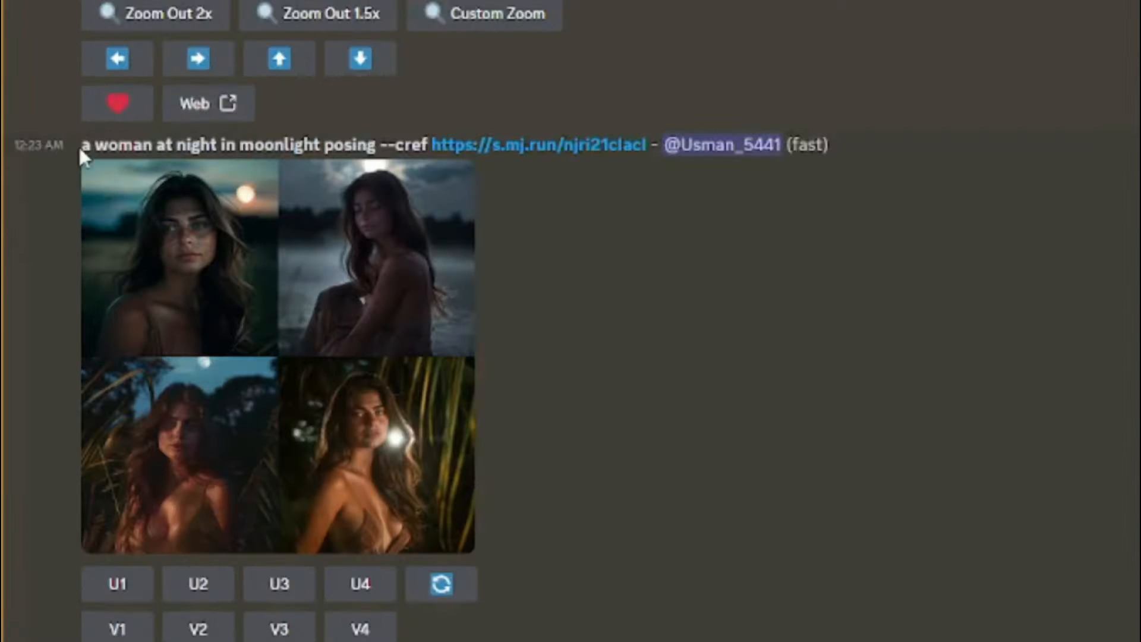
{"action": "left_click_drag", "start_coordinate": [85, 151], "coordinate": [650, 148]}
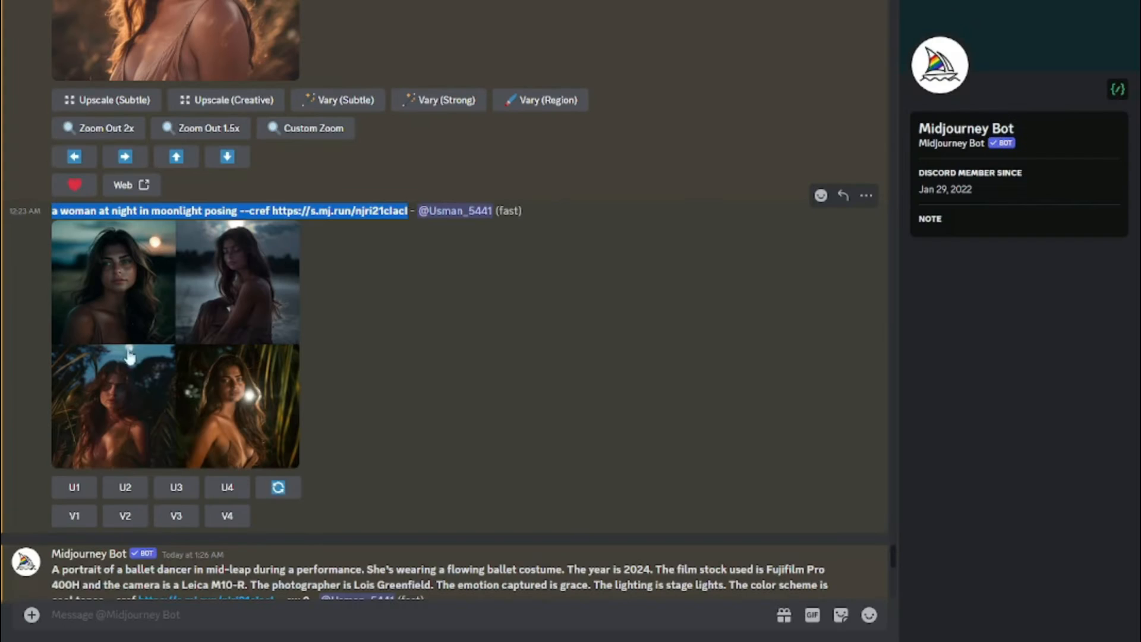
{"action": "left_click", "coordinate": [201, 295]}
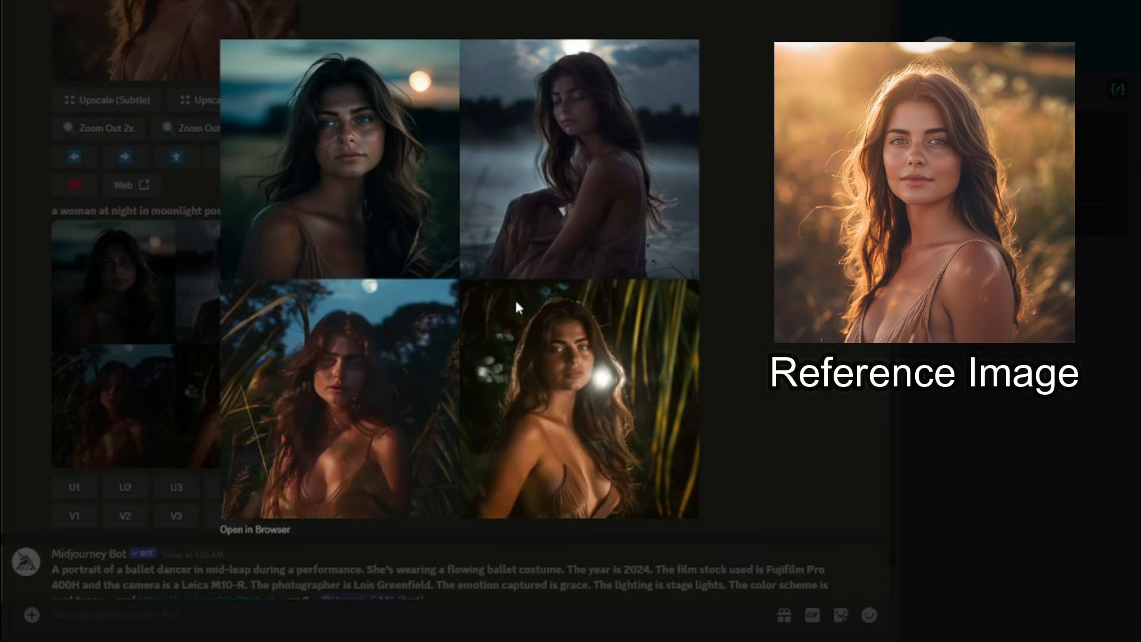
{"action": "left_click", "coordinate": [712, 287]}
Find the upscaled golden-hour portrait of the woman with pinned-up hair and view it enlarged.
{"action": "scroll", "coordinate": [331, 501], "scroll_direction": "down", "scroll_amount": 2}
{"action": "scroll", "coordinate": [331, 501], "scroll_direction": "down", "scroll_amount": 10}
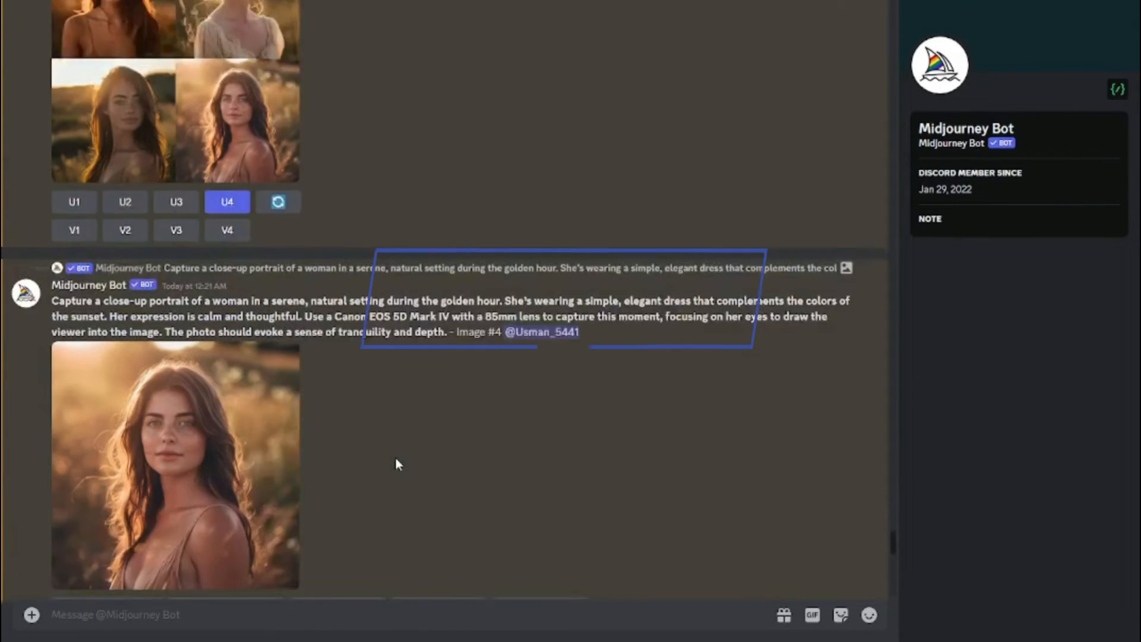
{"action": "scroll", "coordinate": [397, 463], "scroll_direction": "down", "scroll_amount": 2}
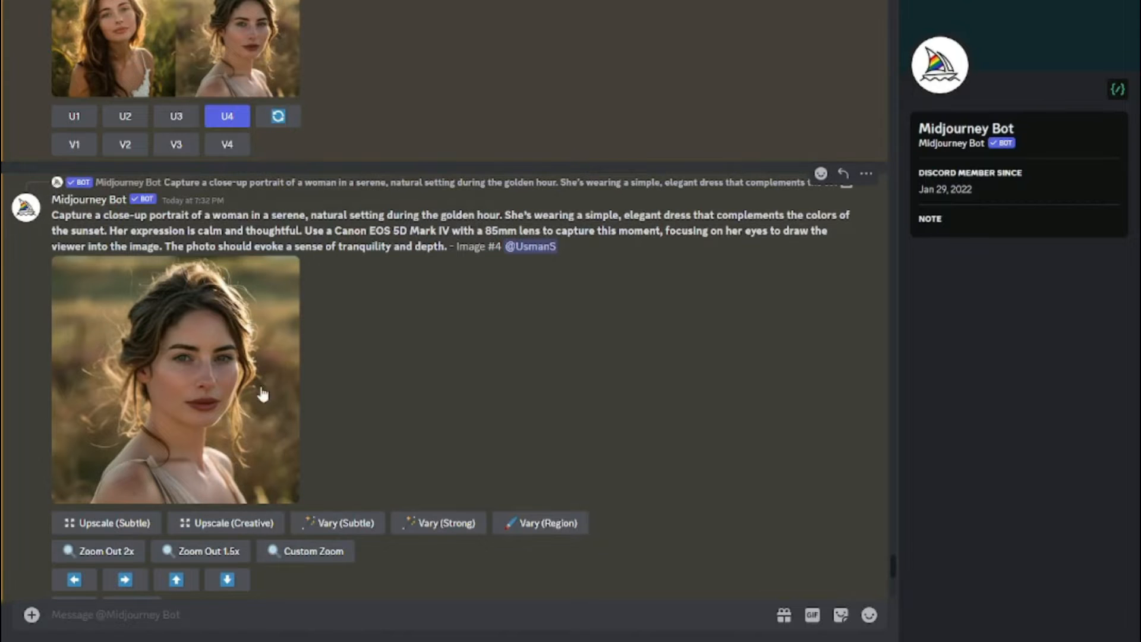
{"action": "left_click", "coordinate": [182, 381]}
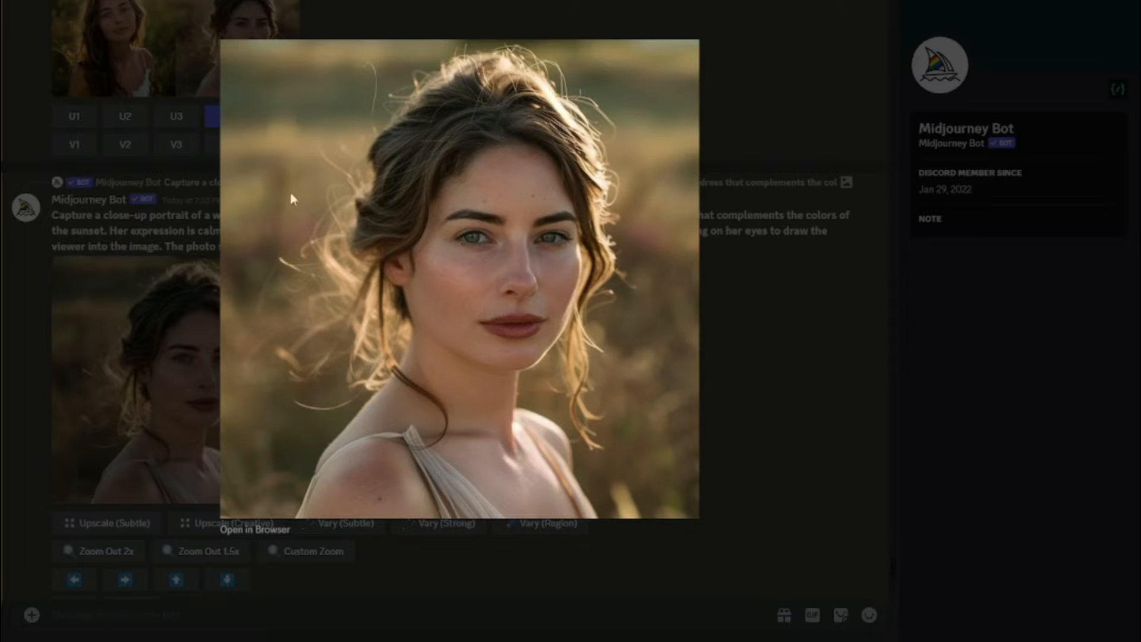
Enter an /imagine prompt for a close-up portrait of a woman in her 40s painting in her art studio, shot on a Leica M10-R.
{"action": "left_click", "coordinate": [208, 620]}
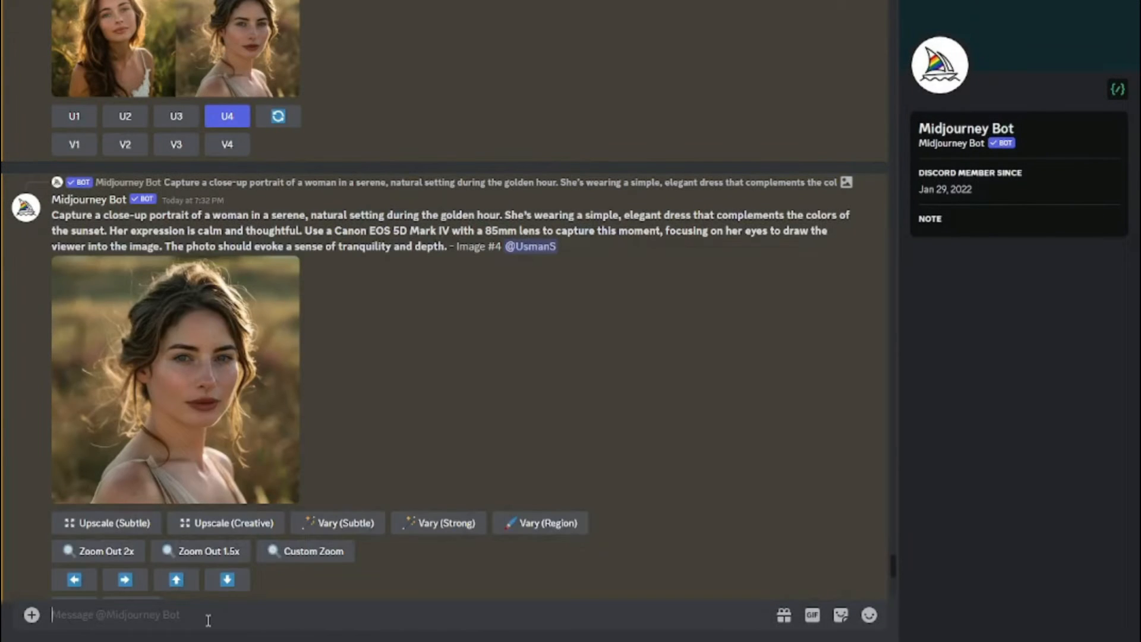
{"action": "type", "text": "/ima"}
{"action": "left_click", "coordinate": [179, 478]}
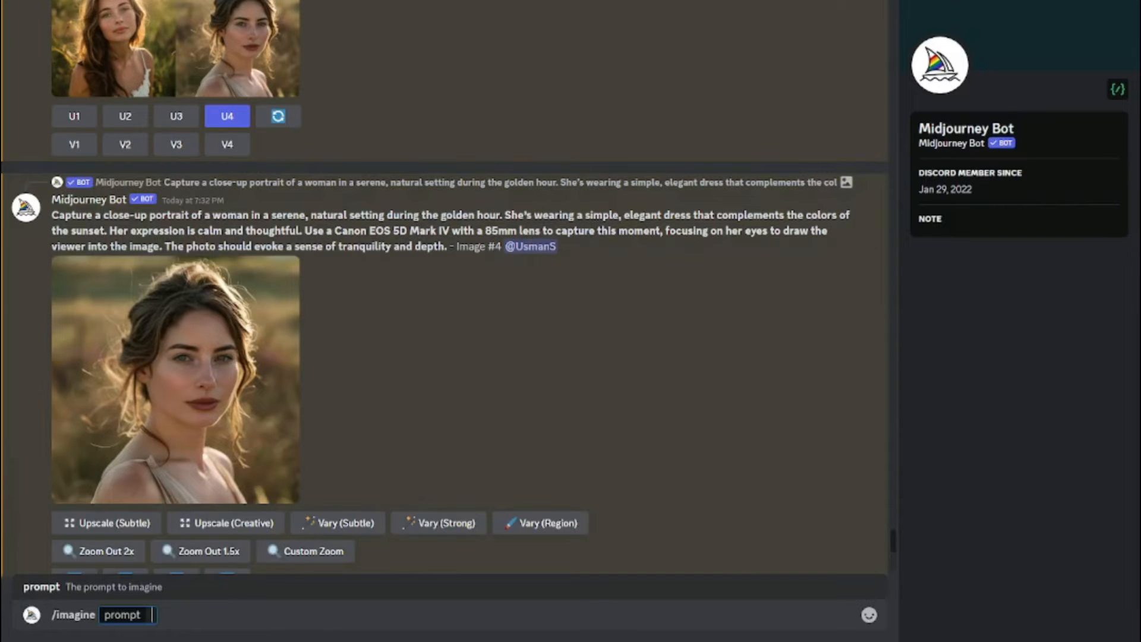
{"action": "type", "text": "A close-up portrait of a woman in her 40s, with a look of concentration, as she's painting in her art studio. She's wearing a paint-splattered smock. The year is 2024. The camera used is a Leica M10-R. The photographer is Steve McCurry. The emotion captured is focus. The lighting is natural, afternoon light. The color scheme is vibrant colors."}
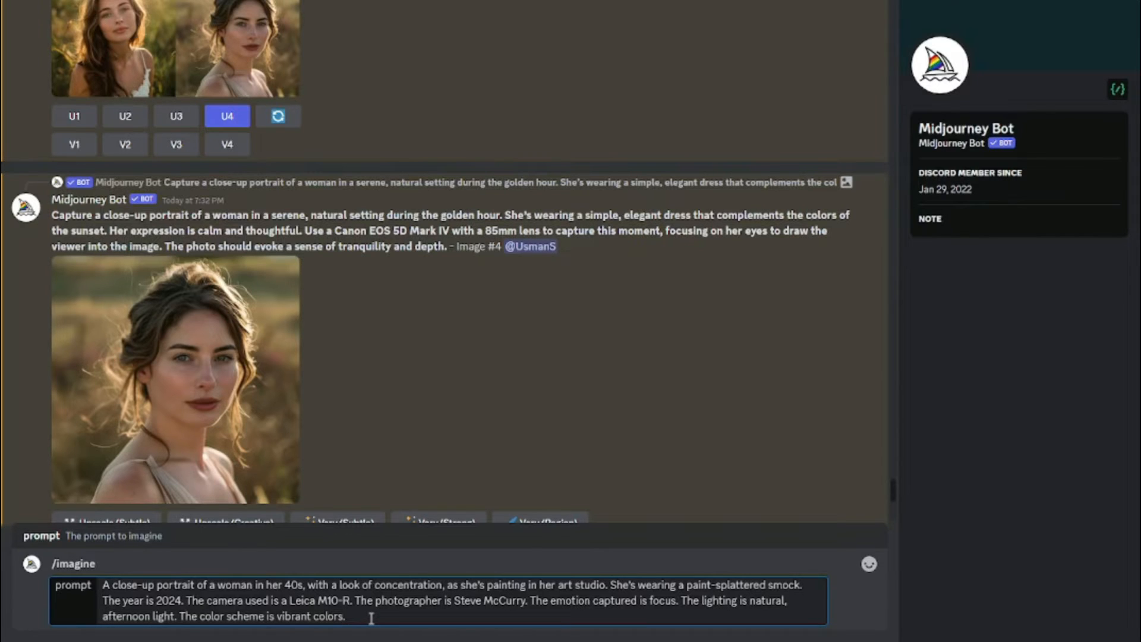
Append --cref with the pinned-up-hair portrait's image link to the painter prompt, generate the images and inspect the resulting grid.
{"action": "type", "text": "--cref"}
{"action": "right_click", "coordinate": [138, 341]}
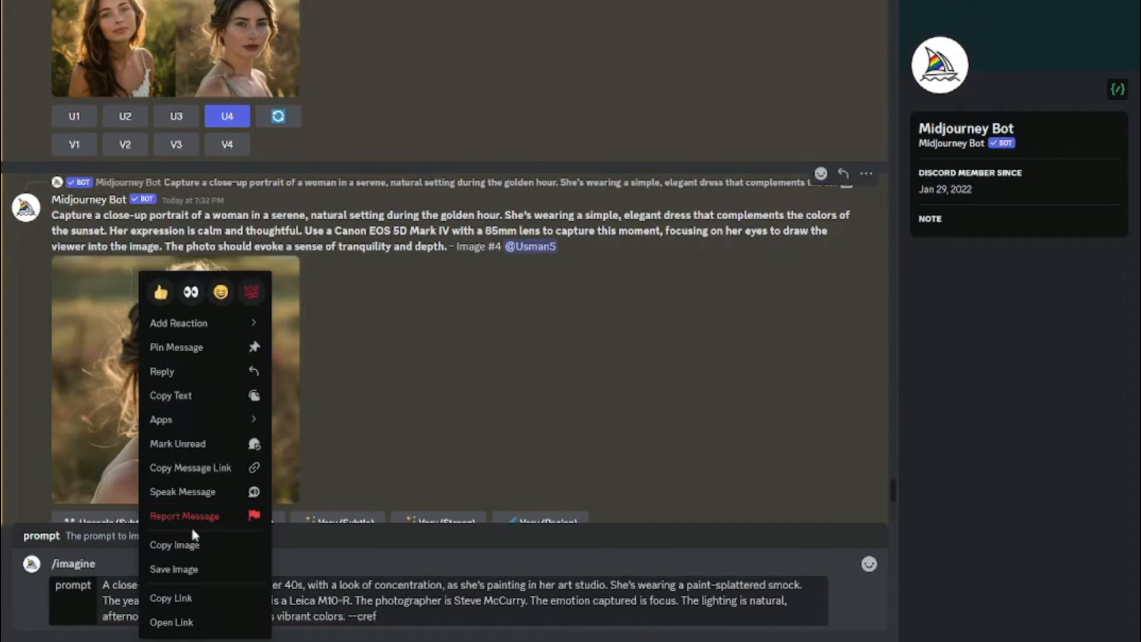
{"action": "left_click", "coordinate": [184, 598]}
{"action": "left_click", "coordinate": [397, 618]}
{"action": "right_click", "coordinate": [397, 618]}
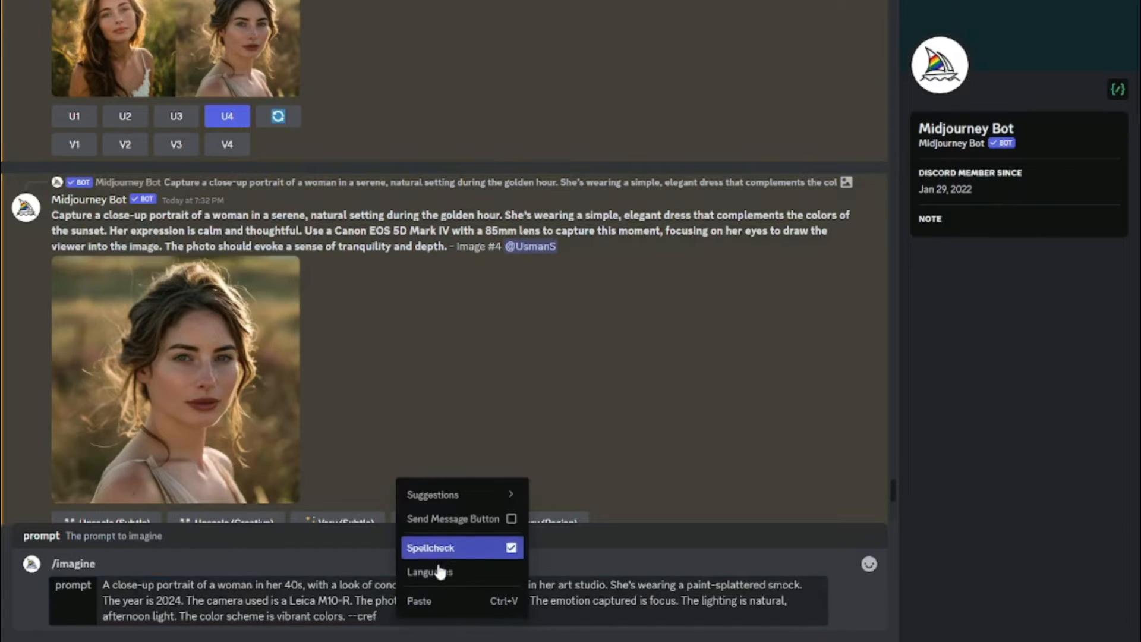
{"action": "left_click", "coordinate": [433, 603]}
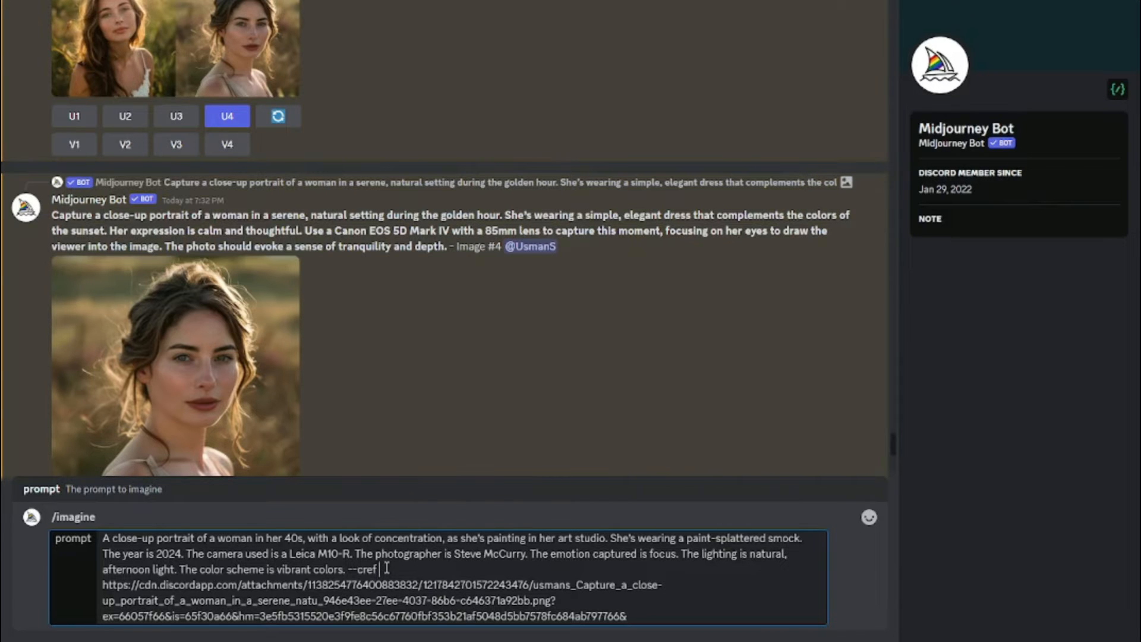
{"action": "key", "text": "Return"}
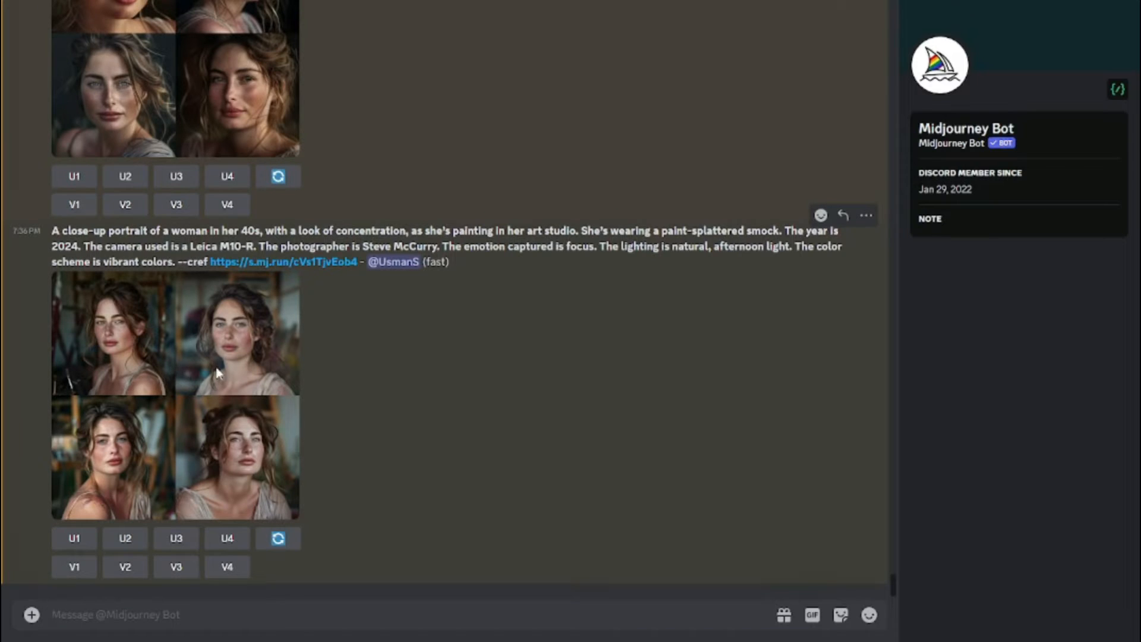
{"action": "left_click", "coordinate": [218, 373]}
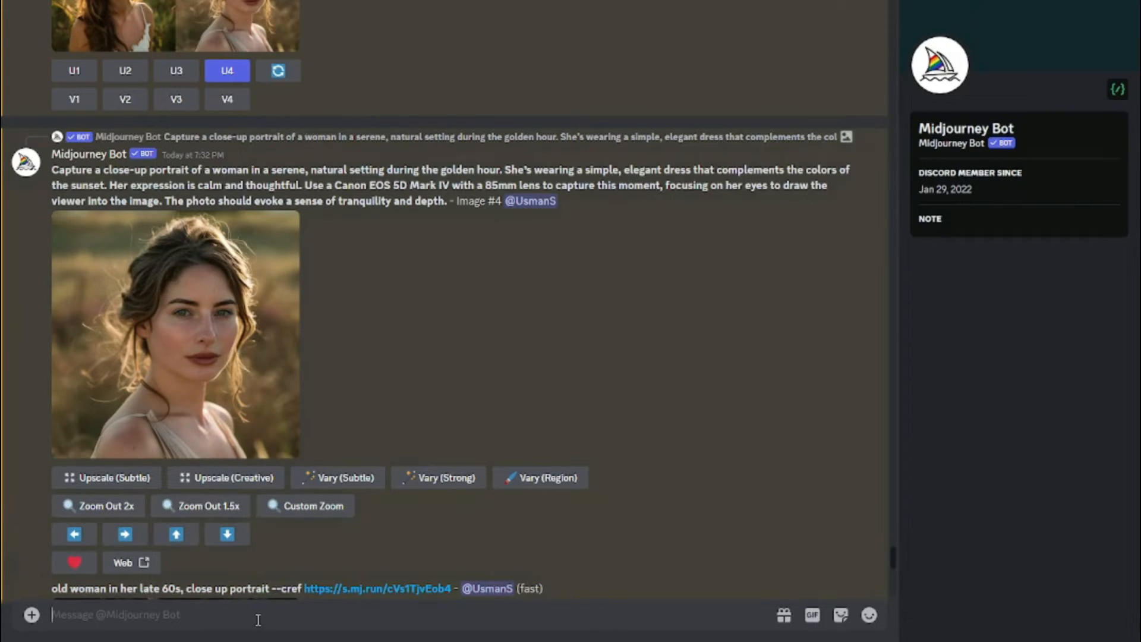
Enter an /imagine prompt for a steampunk woman in a leather corset, high-collared blouse and goggles before a steam-powered cityscape at sunset.
{"action": "type", "text": "/ima"}
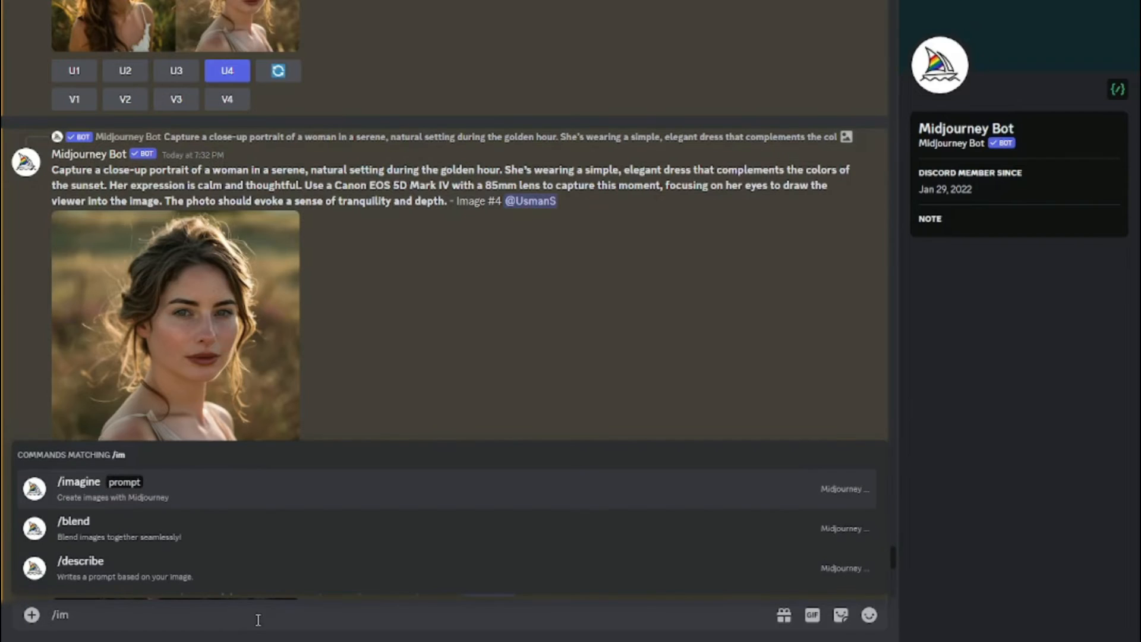
{"action": "left_click", "coordinate": [194, 496]}
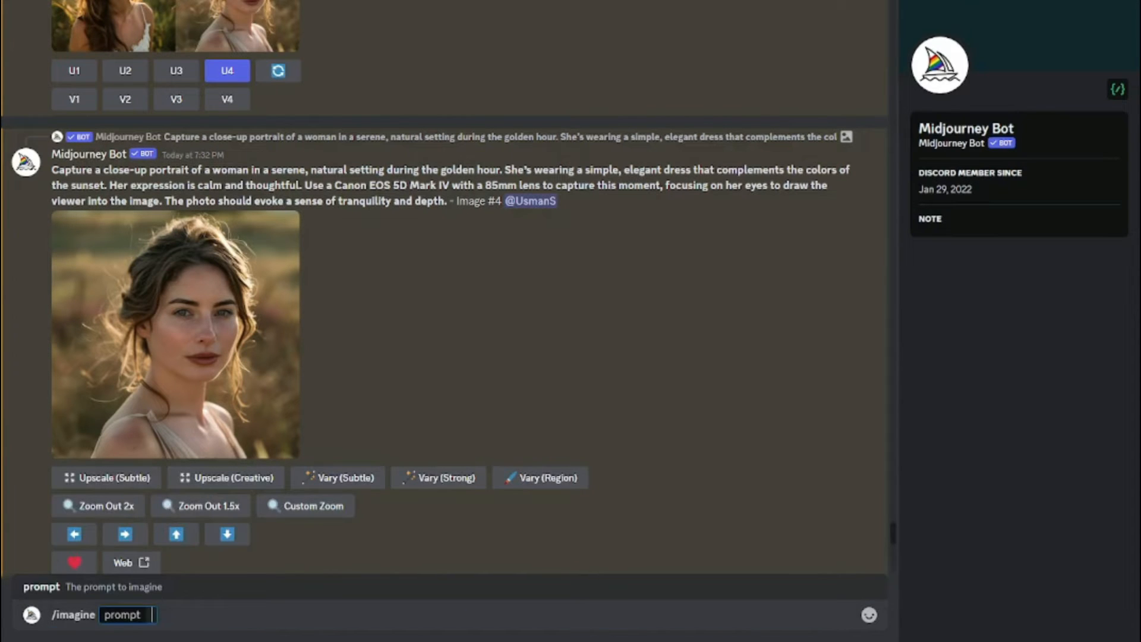
{"action": "key", "text": "ctrl+v"}
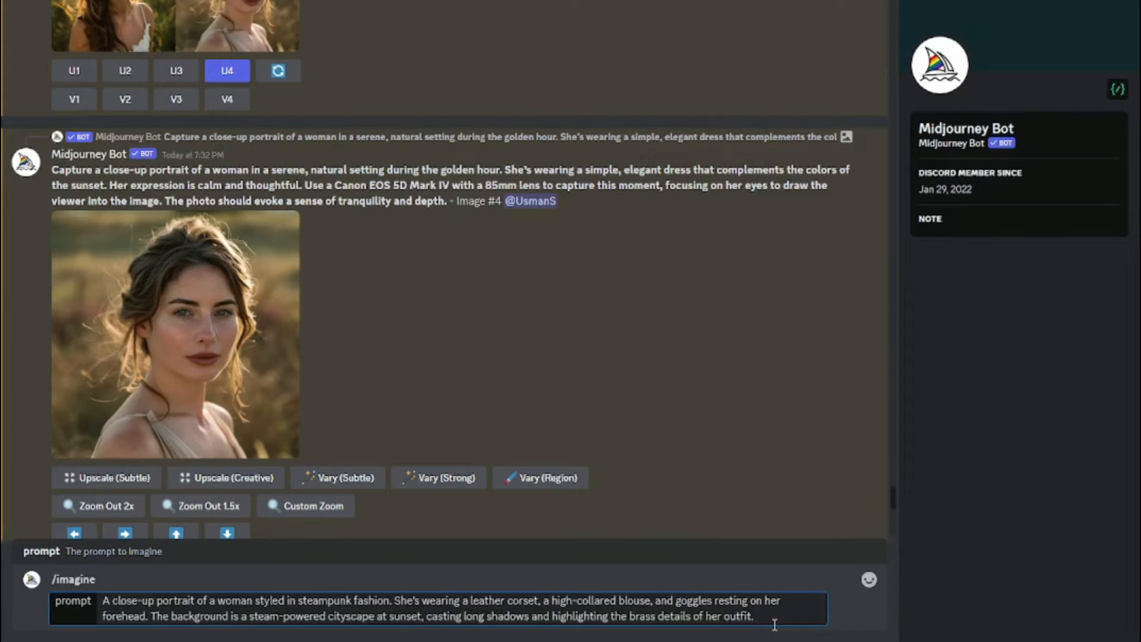
Append --cref with the pinned-up-hair portrait's image link to the goggles prompt, generate the images and inspect the grid enlarged.
{"action": "type", "text": "--cref"}
{"action": "right_click", "coordinate": [188, 321]}
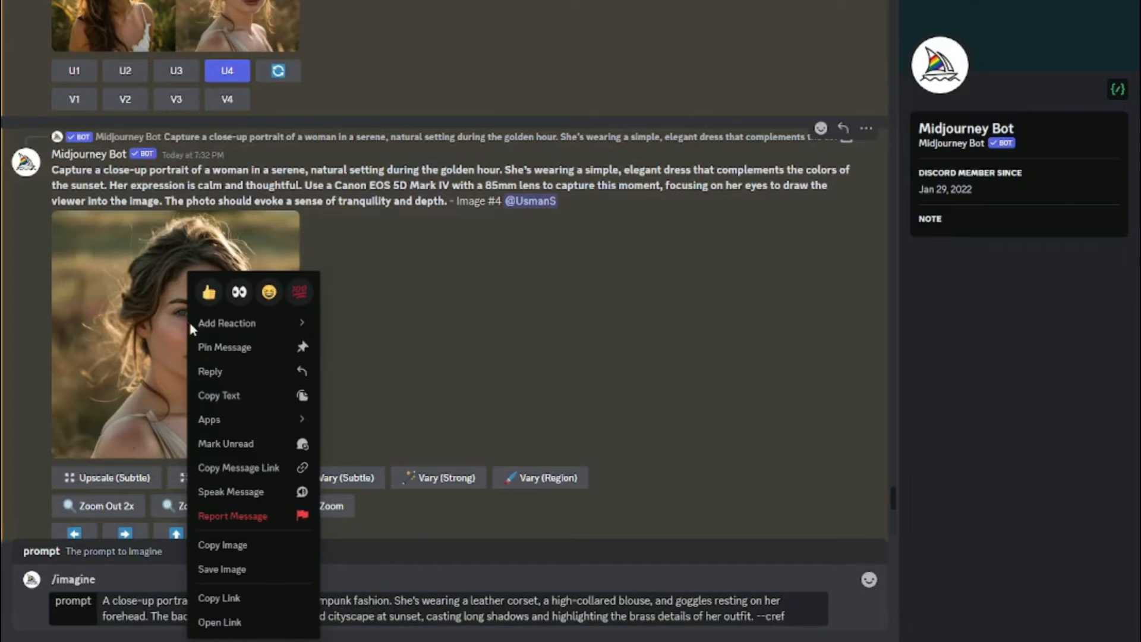
{"action": "left_click", "coordinate": [225, 598]}
{"action": "left_click", "coordinate": [793, 610]}
{"action": "key", "text": "ctrl+v"}
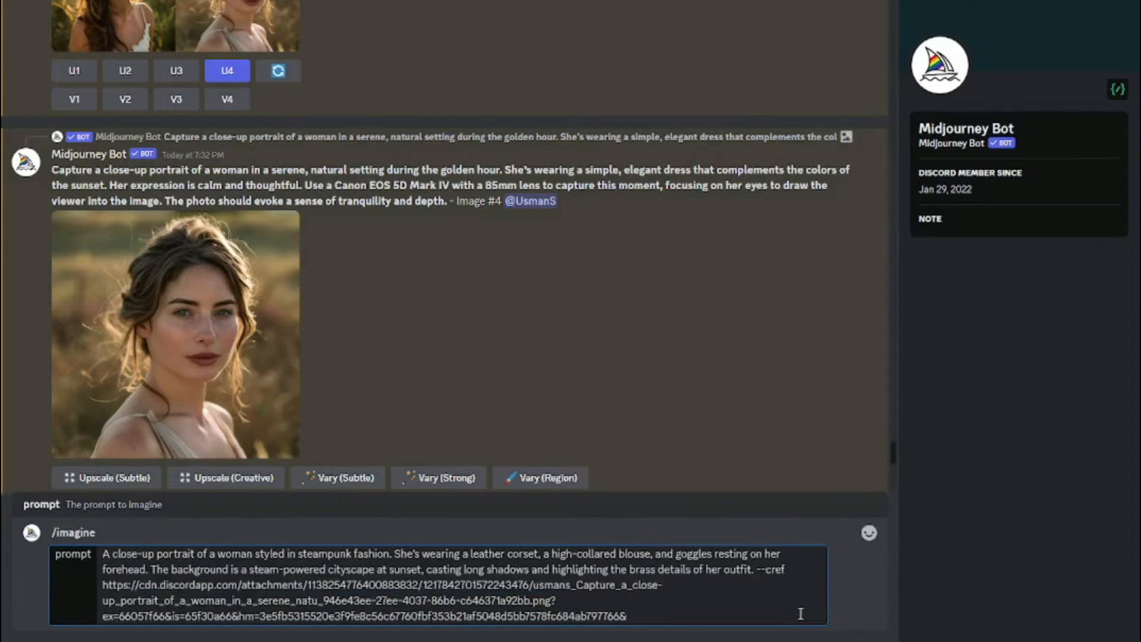
{"action": "key", "text": "Return"}
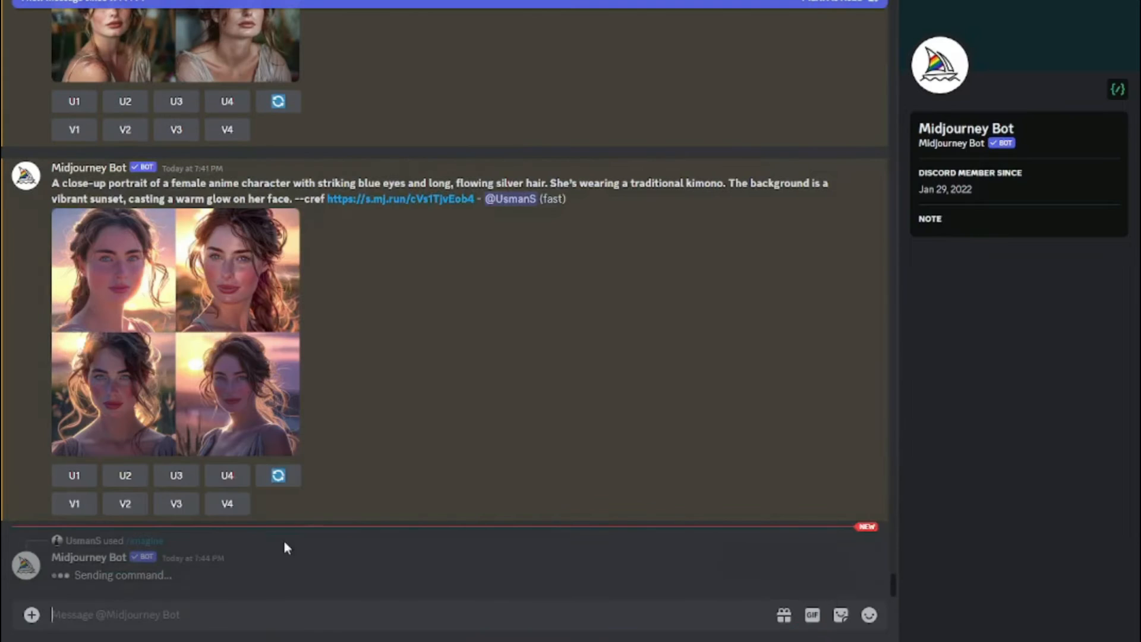
{"action": "left_click", "coordinate": [293, 396]}
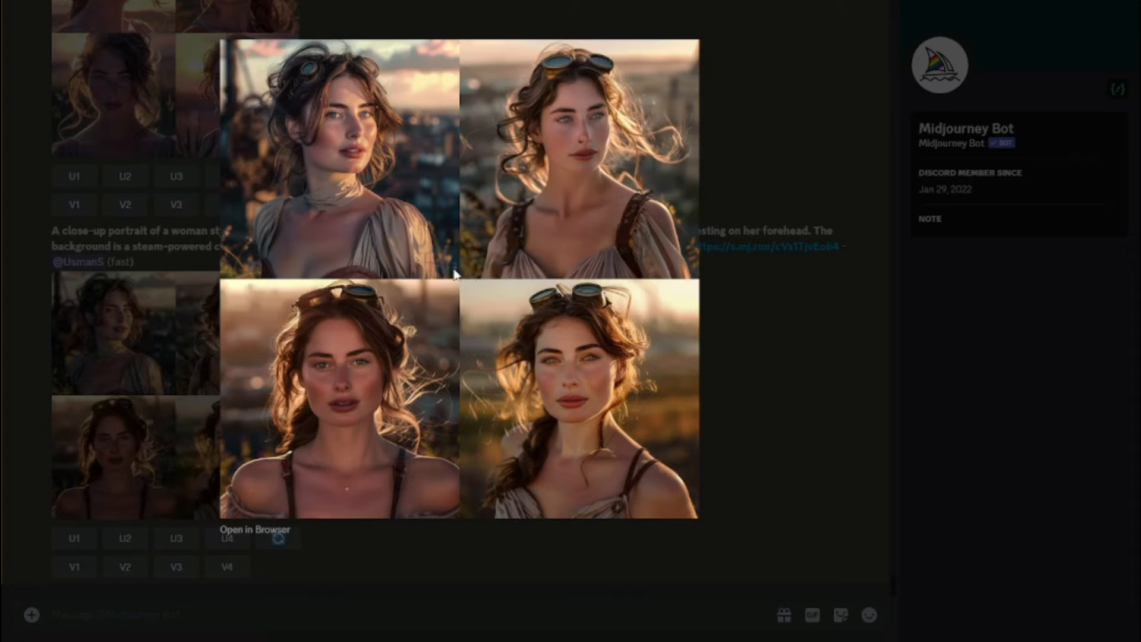
{"action": "left_click", "coordinate": [775, 327]}
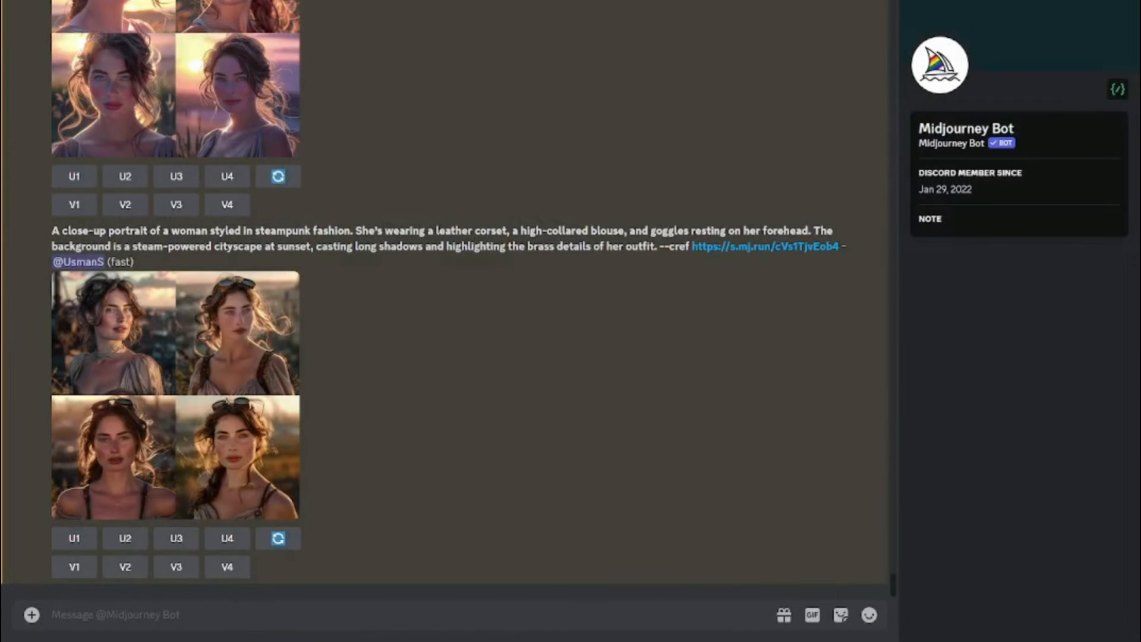
Enter an /imagine prompt for a steampunk woman with a gear-adorned top hat and monocle in a moonlit industrial setting.
{"action": "left_click", "coordinate": [125, 619]}
{"action": "type", "text": "/ima"}
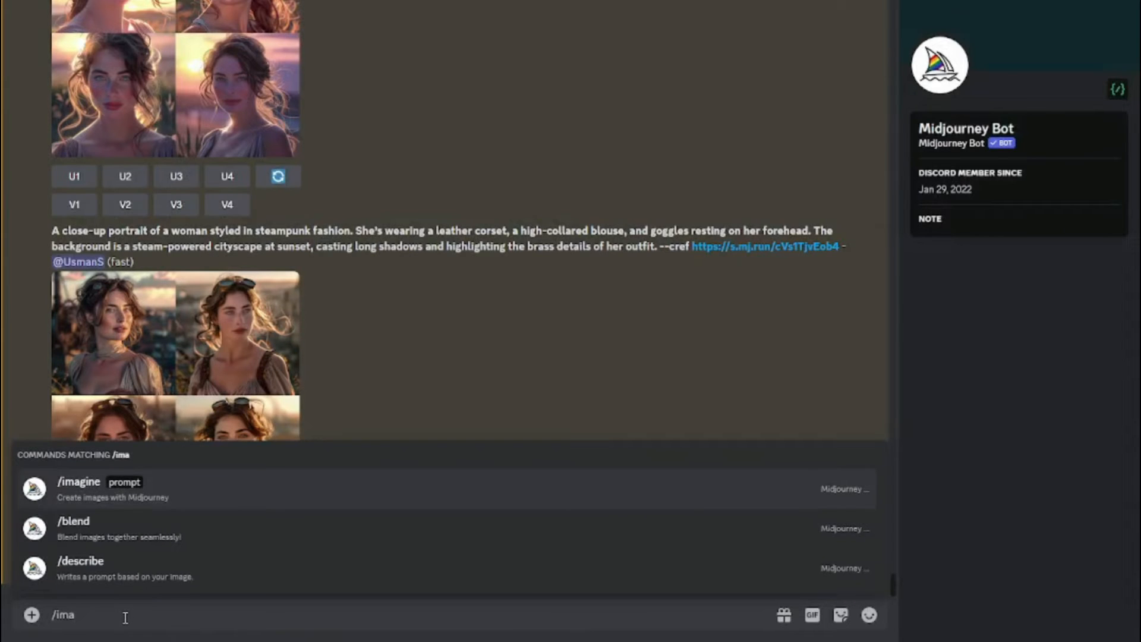
{"action": "key", "text": "Tab"}
{"action": "key", "text": "ctrl+v"}
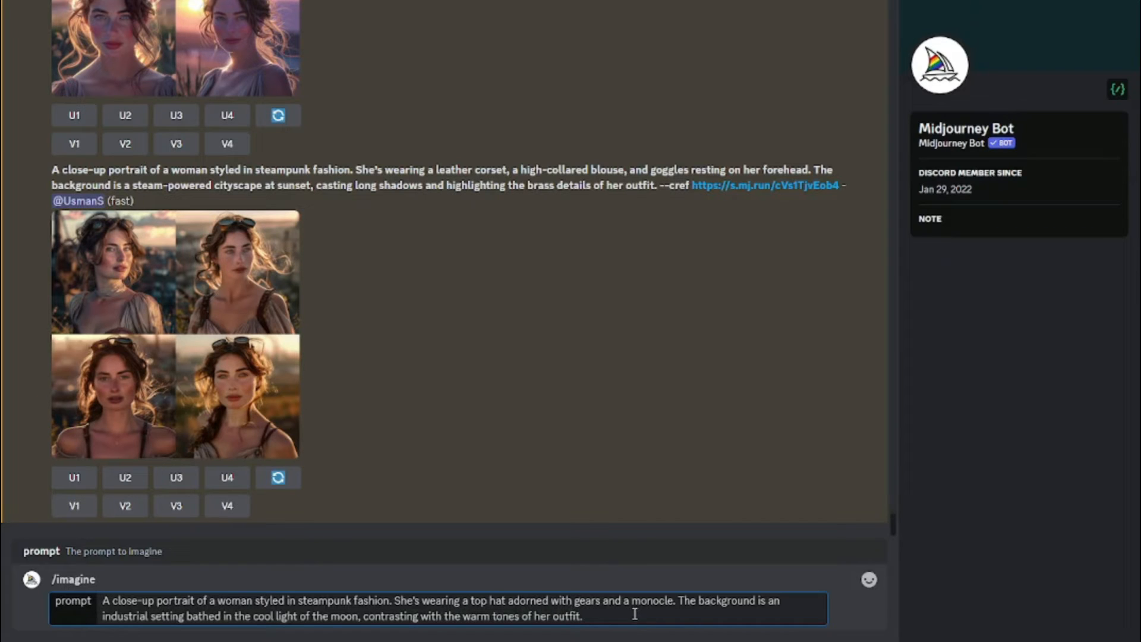
Append --cref with the pinned-up-hair portrait's image link to the top hat prompt, generate the images and inspect the grid enlarged.
{"action": "type", "text": "--cref"}
{"action": "scroll", "coordinate": [181, 309], "scroll_direction": "up", "scroll_amount": 5}
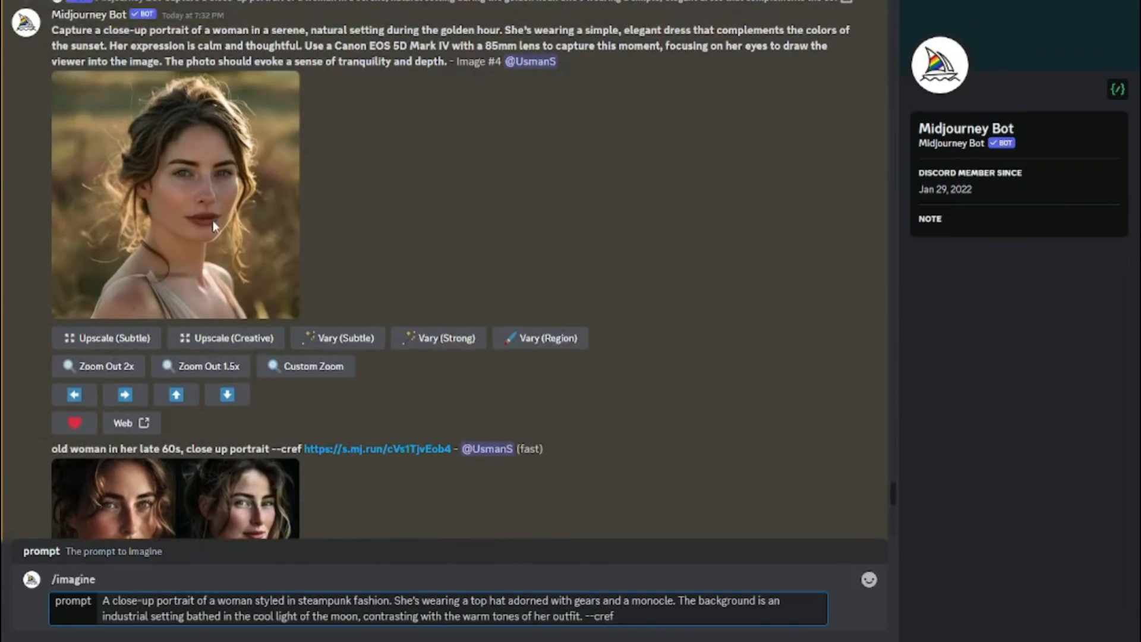
{"action": "right_click", "coordinate": [212, 219]}
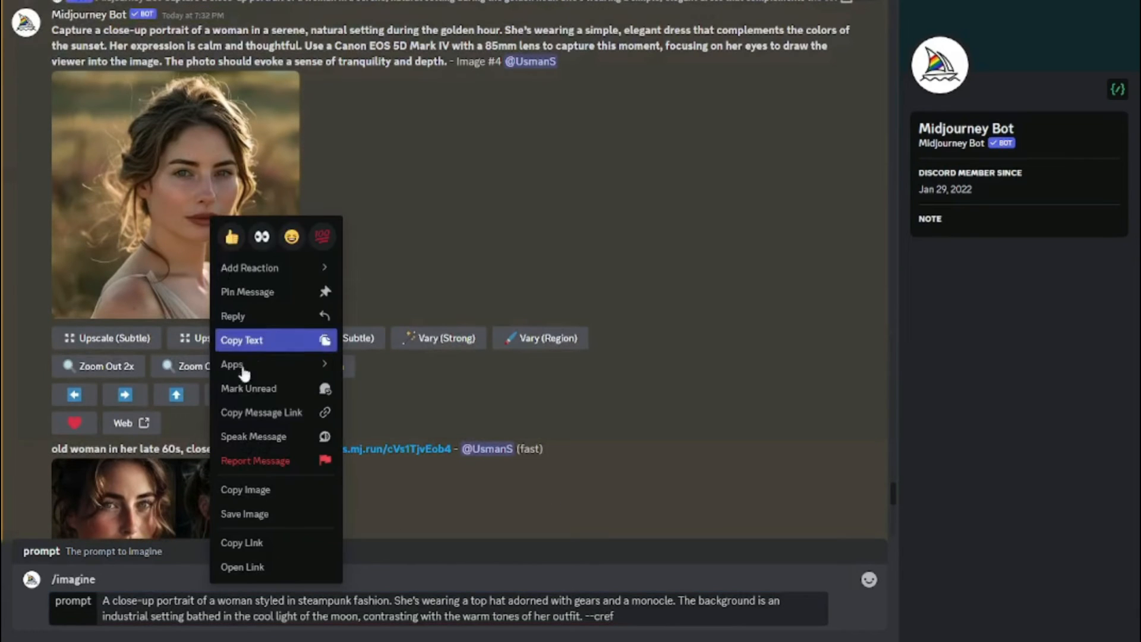
{"action": "left_click", "coordinate": [261, 542]}
{"action": "left_click", "coordinate": [679, 616]}
{"action": "key", "text": "ctrl+v"}
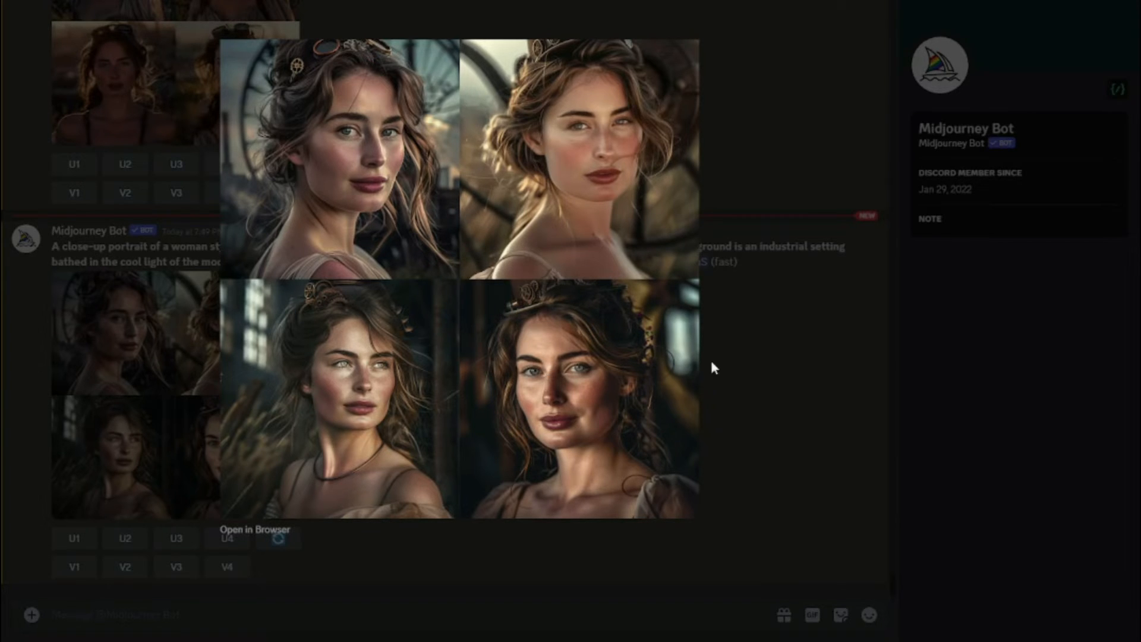
{"action": "left_click", "coordinate": [750, 340]}
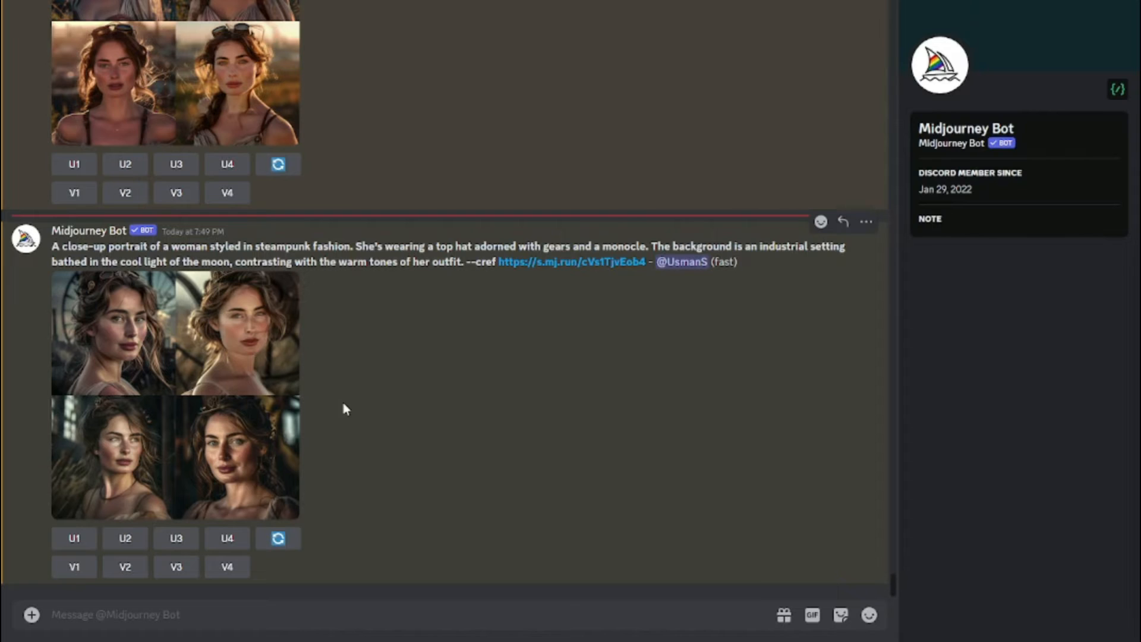
Compose an /imagine prompt for a yoga instructor meditating on a beach at sunrise, ending with --cref and the pinned-up-hair portrait's image link.
{"action": "left_click", "coordinate": [134, 600]}
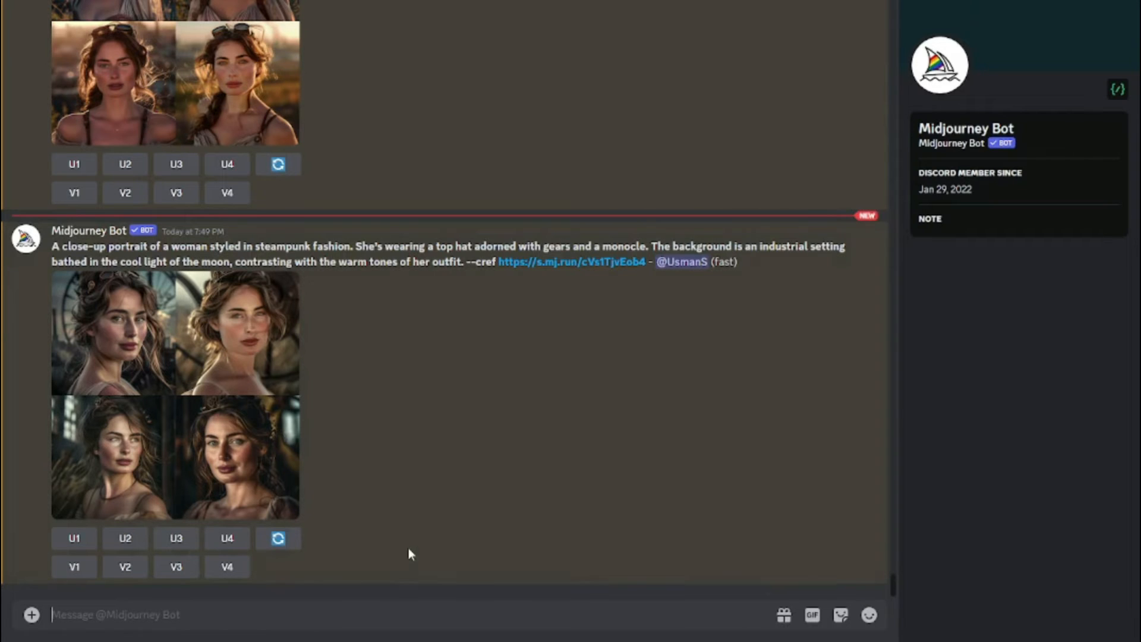
{"action": "key", "text": "ctrl+v"}
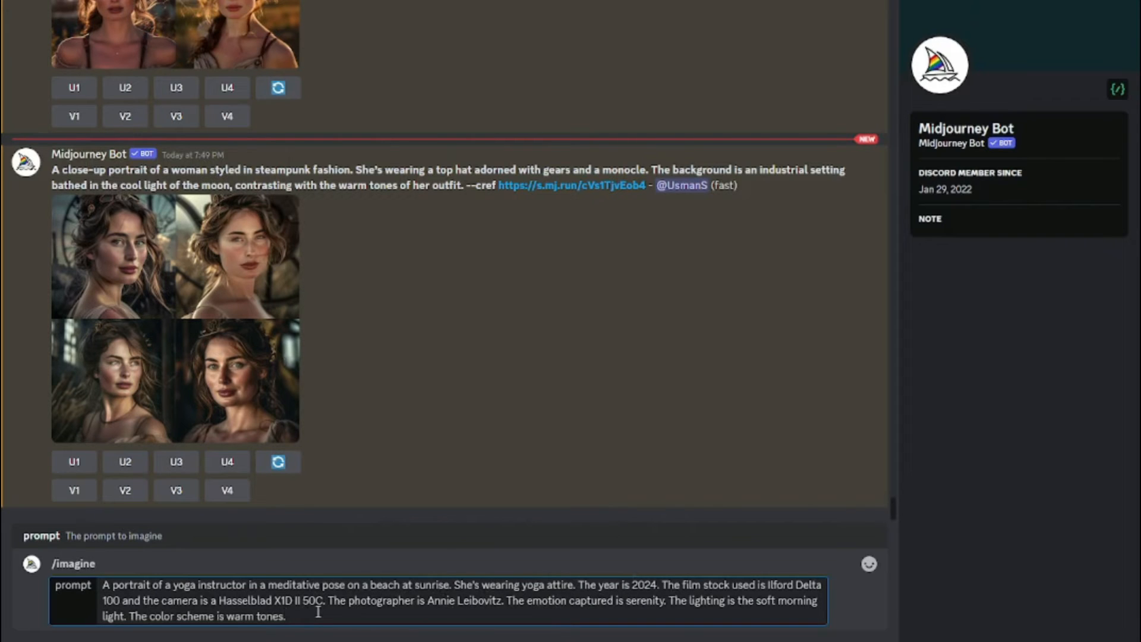
{"action": "type", "text": "--cref"}
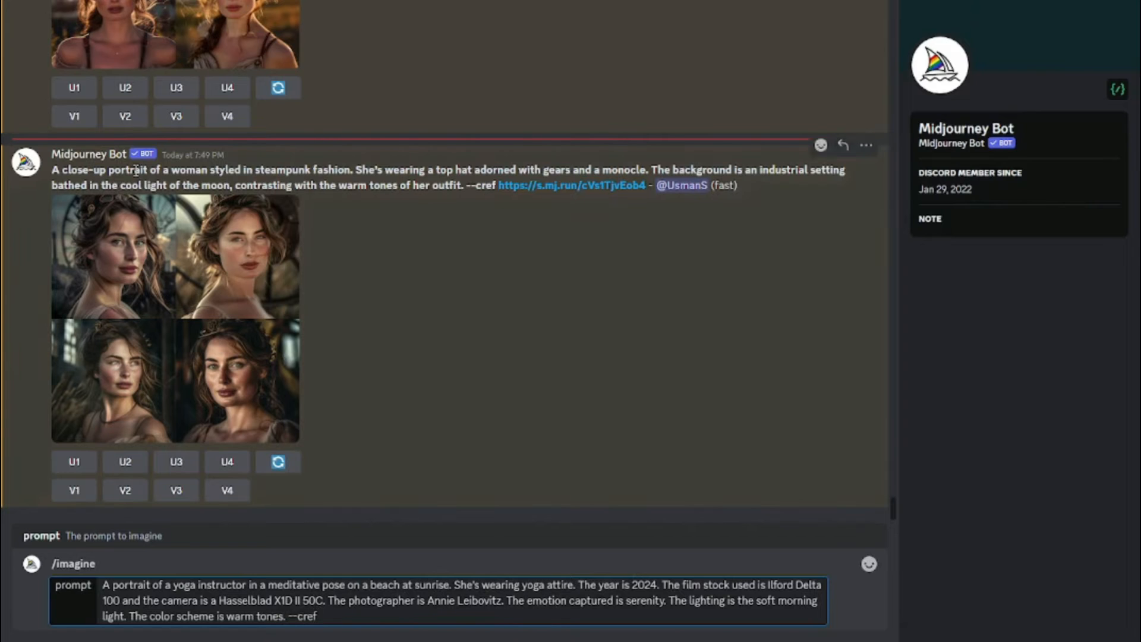
{"action": "scroll", "coordinate": [220, 395], "scroll_direction": "up", "scroll_amount": 5}
{"action": "scroll", "coordinate": [220, 395], "scroll_direction": "down", "scroll_amount": 10}
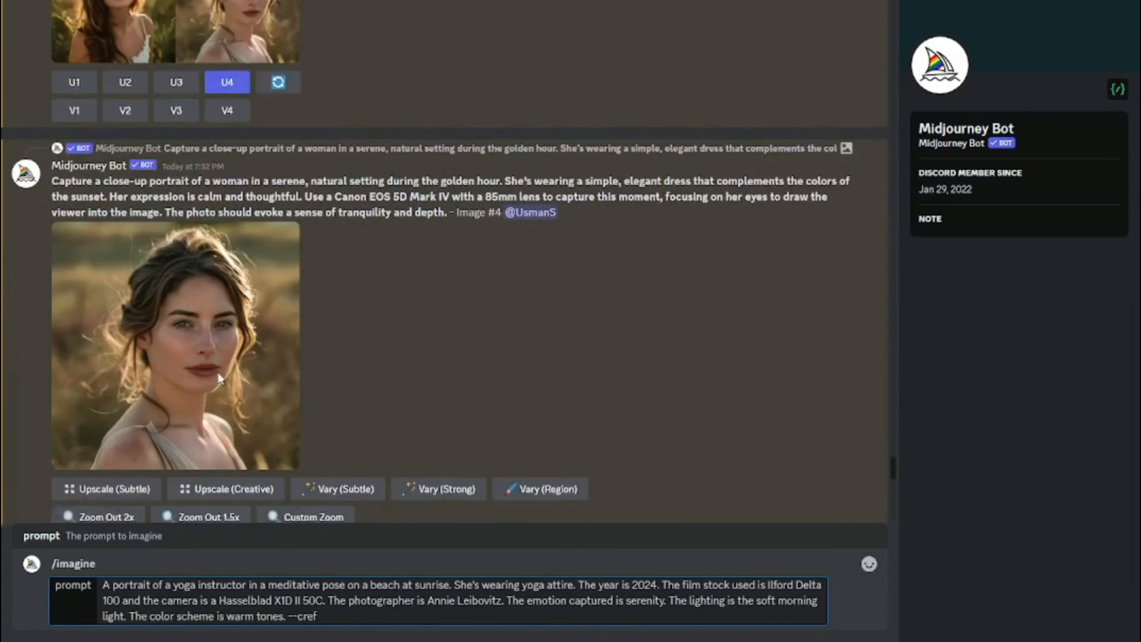
{"action": "left_click_drag", "start_coordinate": [218, 372], "coordinate": [662, 595]}
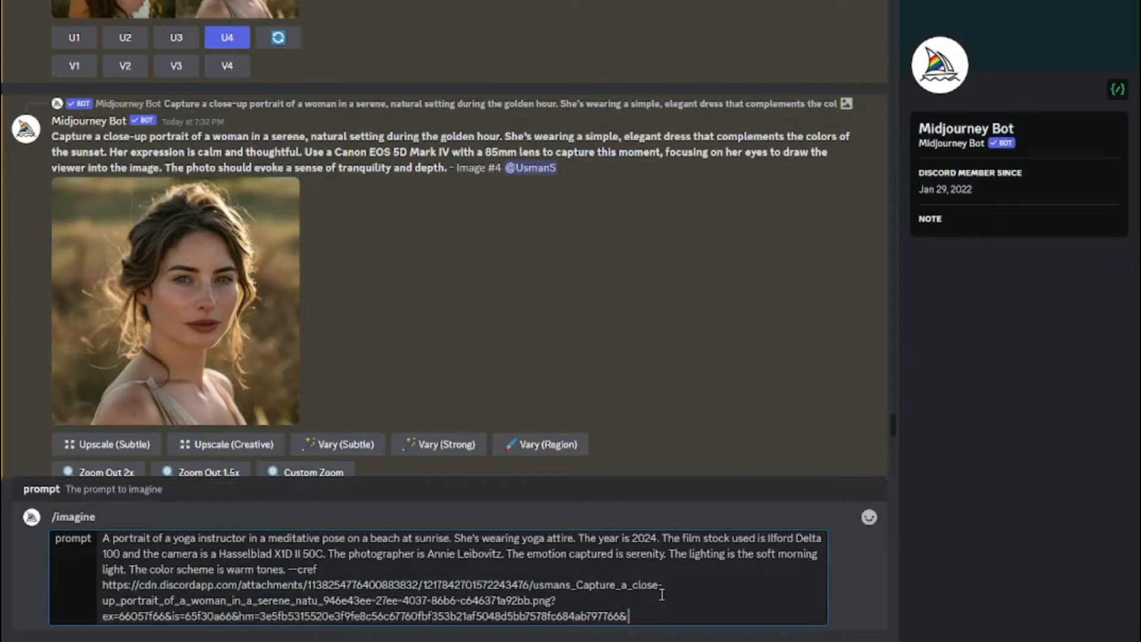
Add --cw 0 to the end of the yoga instructor prompt and generate the images.
{"action": "type", "text": "--cw"}
{"action": "type", "text": "0"}
{"action": "key", "text": "Return"}
Submit the same yoga instructor /imagine prompt again with the character weight set to --cw 25.
{"action": "type", "text": "/ima"}
{"action": "key", "text": "Tab"}
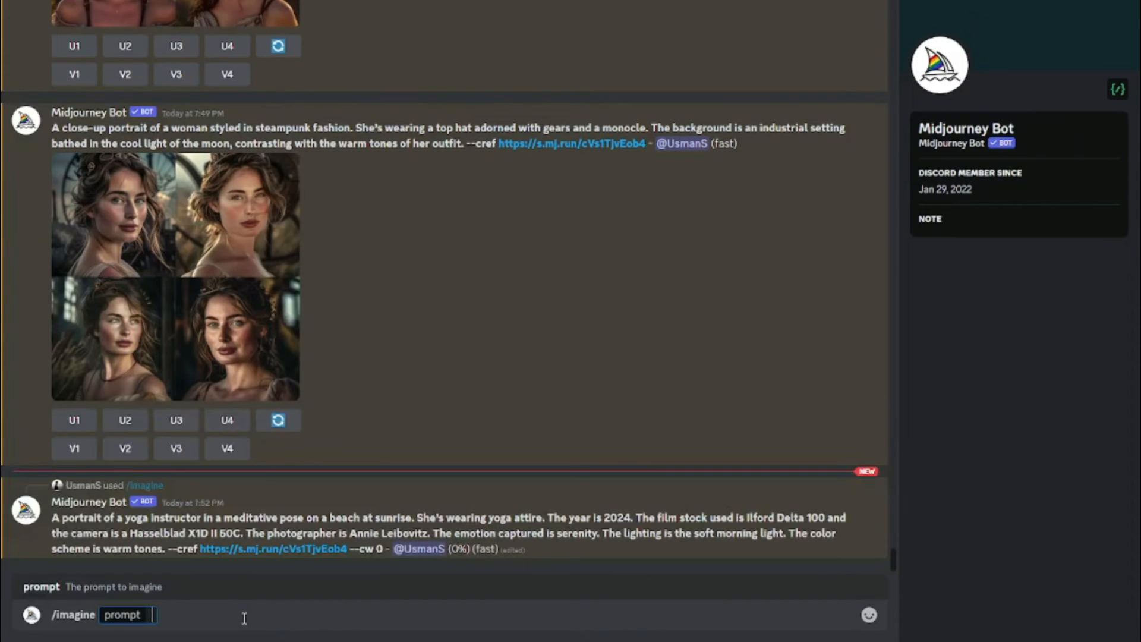
{"action": "key", "text": "ctrl+v"}
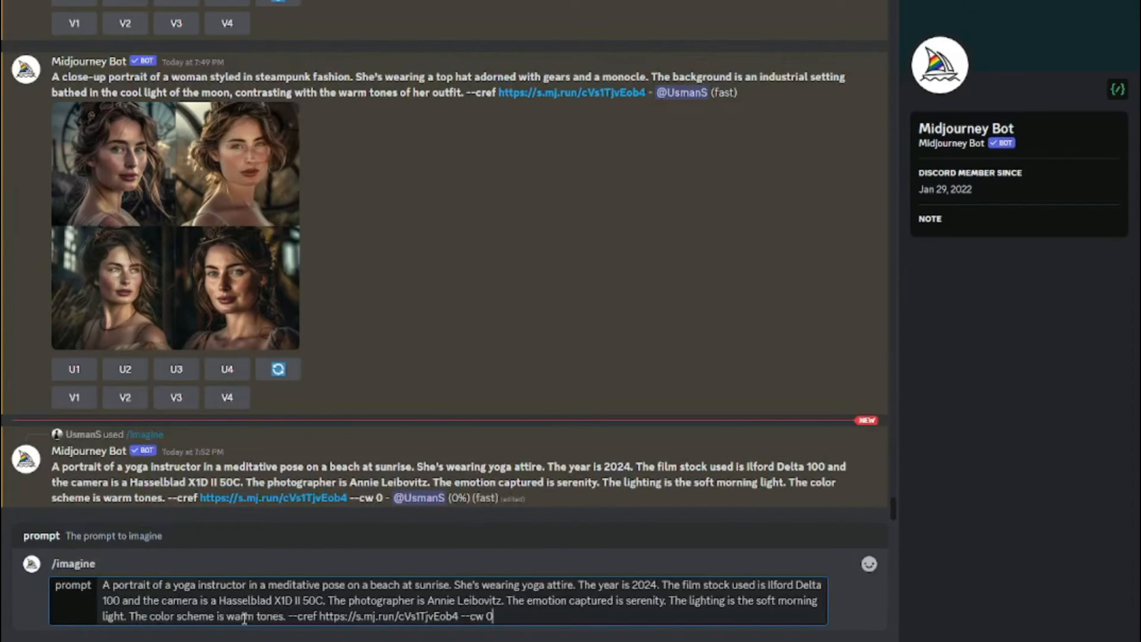
{"action": "type", "text": "25"}
{"action": "key", "text": "Return"}
Submit the yoga instructor prompt once more with the character weight set to --cw 50.
{"action": "key", "text": "ctrl+v"}
{"action": "type", "text": "0"}
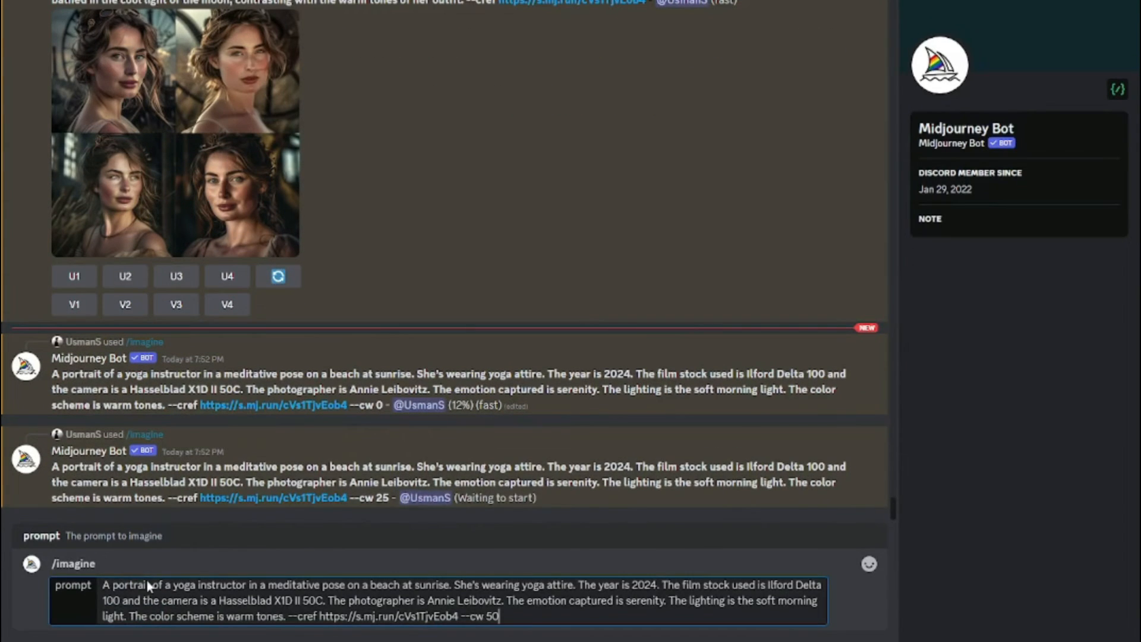
{"action": "key", "text": "Return"}
Submit the yoga instructor /imagine prompt with --cw 100 and review the generated grids.
{"action": "type", "text": "/i"}
{"action": "key", "text": "Tab"}
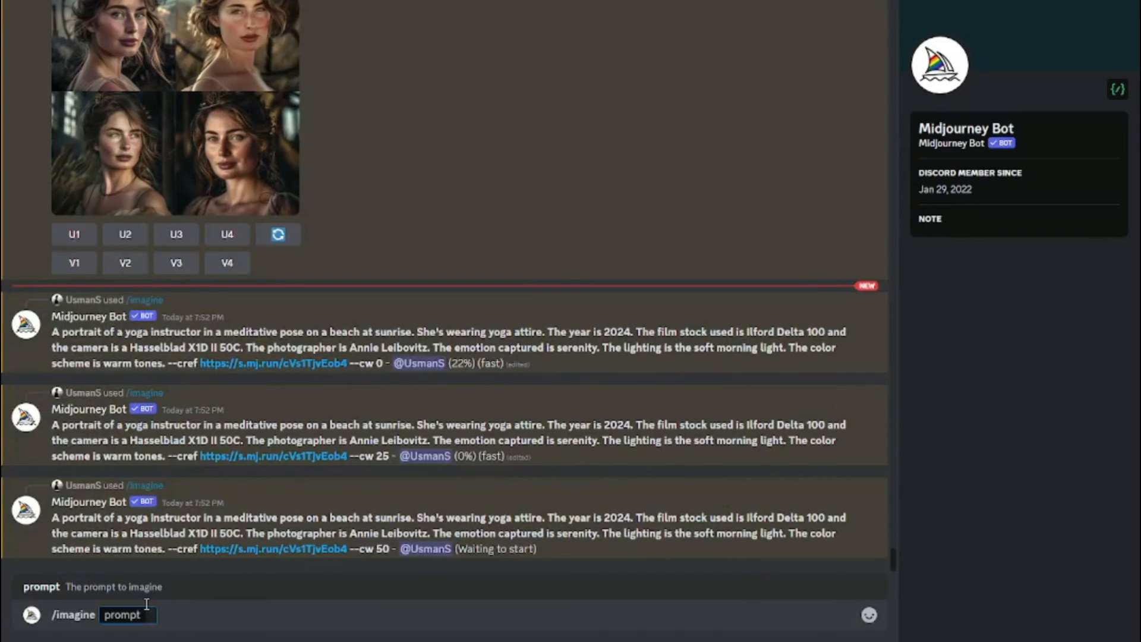
{"action": "key", "text": "ctrl+v"}
{"action": "type", "text": "100"}
{"action": "key", "text": "Return"}
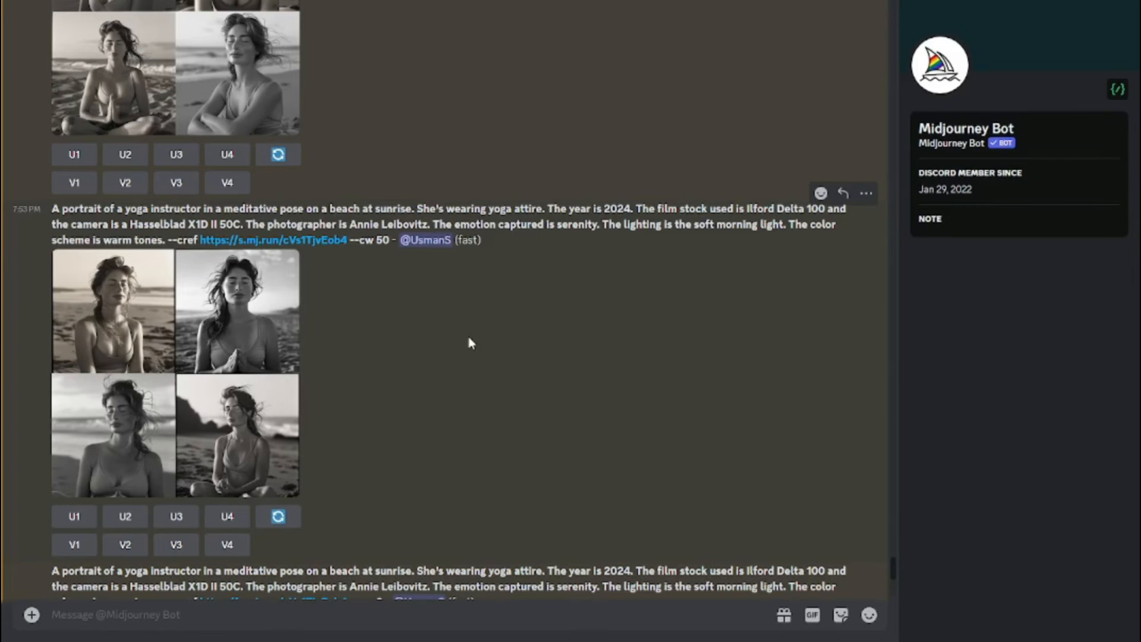
{"action": "scroll", "coordinate": [383, 390], "scroll_direction": "down", "scroll_amount": 5}
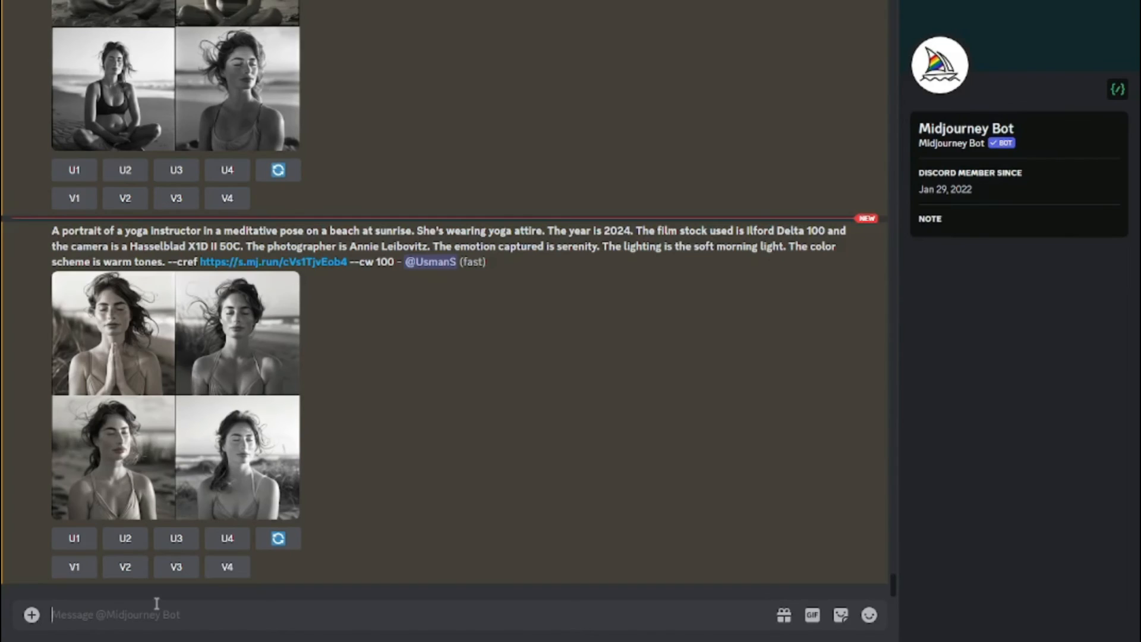
Enter an /imagine prompt for a woman in a summer dress on a sunset beach, with Canon EOS R5, Annie Leibovitz and tranquility.
{"action": "left_click", "coordinate": [156, 603]}
{"action": "type", "text": "/imagine"}
{"action": "key", "text": "Tab"}
{"action": "key", "text": "ctrl+v"}
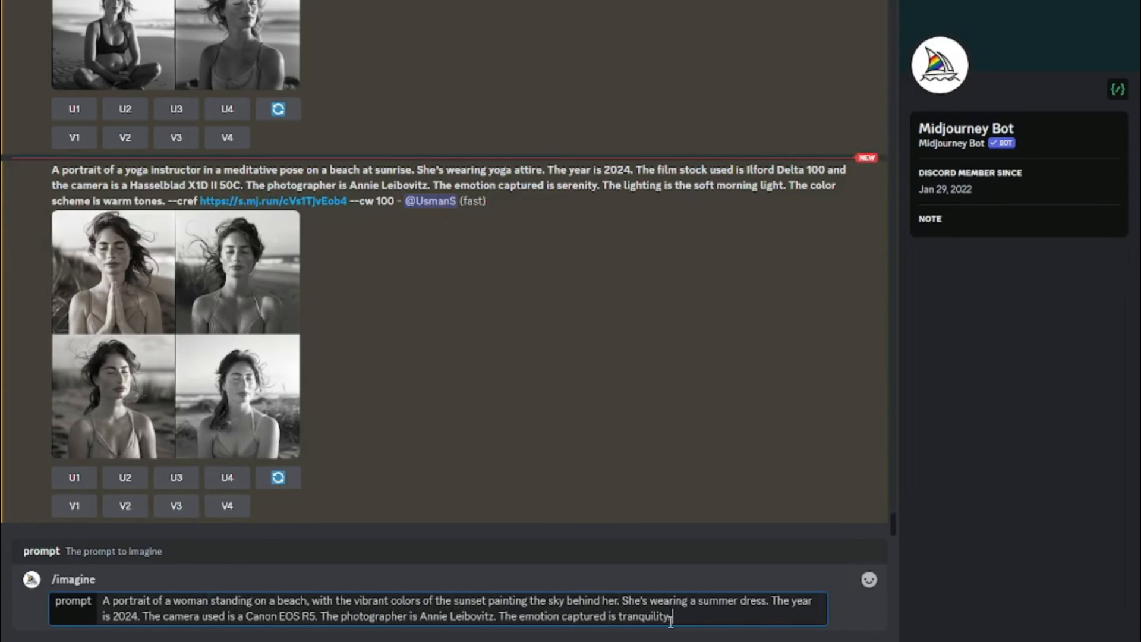
Append --cref with the pinned-up-hair portrait's image link to the sunset beach prompt, generate the images and inspect the grid enlarged.
{"action": "type", "text": "--cred"}
{"action": "key", "text": "BackSpace"}
{"action": "type", "text": "f"}
{"action": "scroll", "coordinate": [109, 191], "scroll_direction": "up", "scroll_amount": 10}
{"action": "scroll", "coordinate": [110, 193], "scroll_direction": "up", "scroll_amount": 15}
{"action": "left_click_drag", "start_coordinate": [112, 192], "coordinate": [641, 617]}
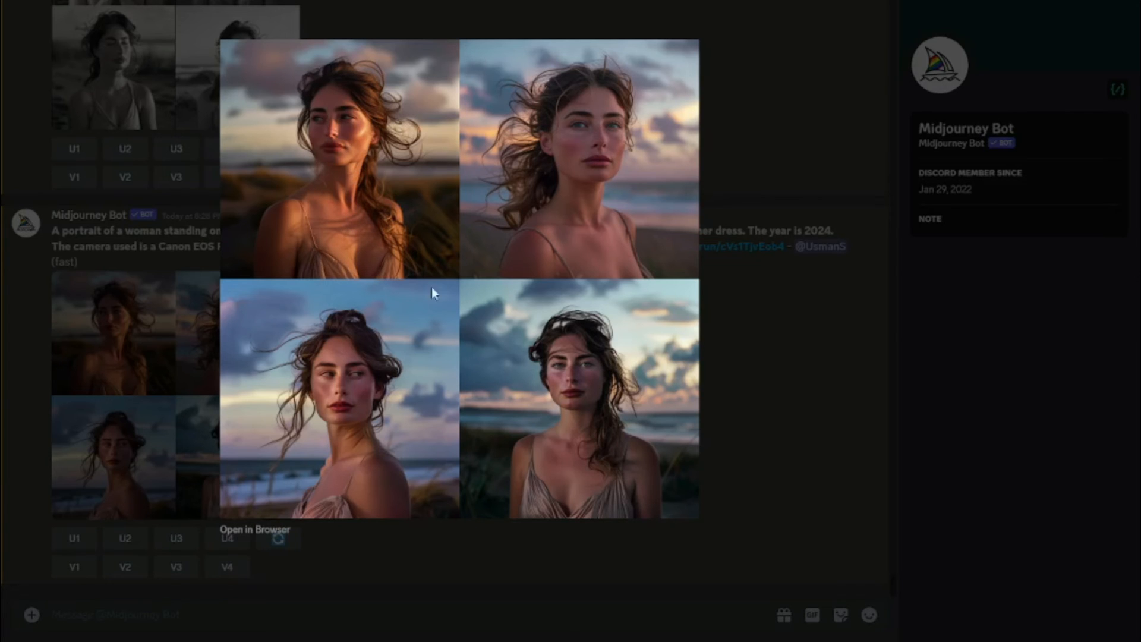
{"action": "left_click", "coordinate": [792, 294]}
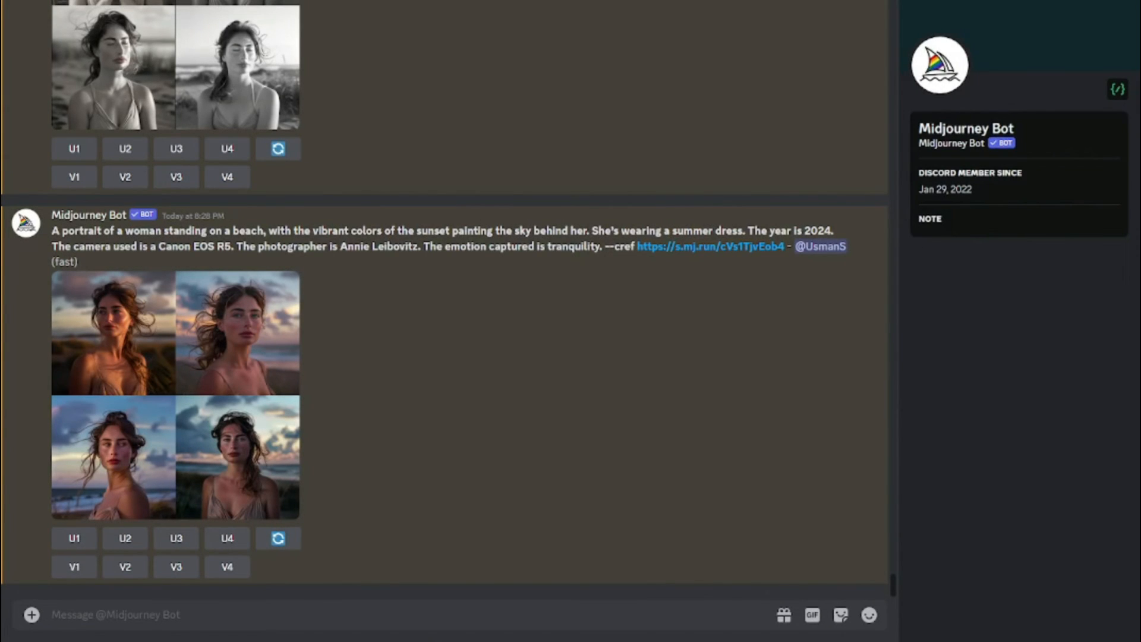
Generate a woman in a flowing gown by a moonlit window, Nikon D850, Steve McCurry, introspection, with --cref and the pinned-up-hair portrait's link.
{"action": "key", "text": "ctrl+v"}
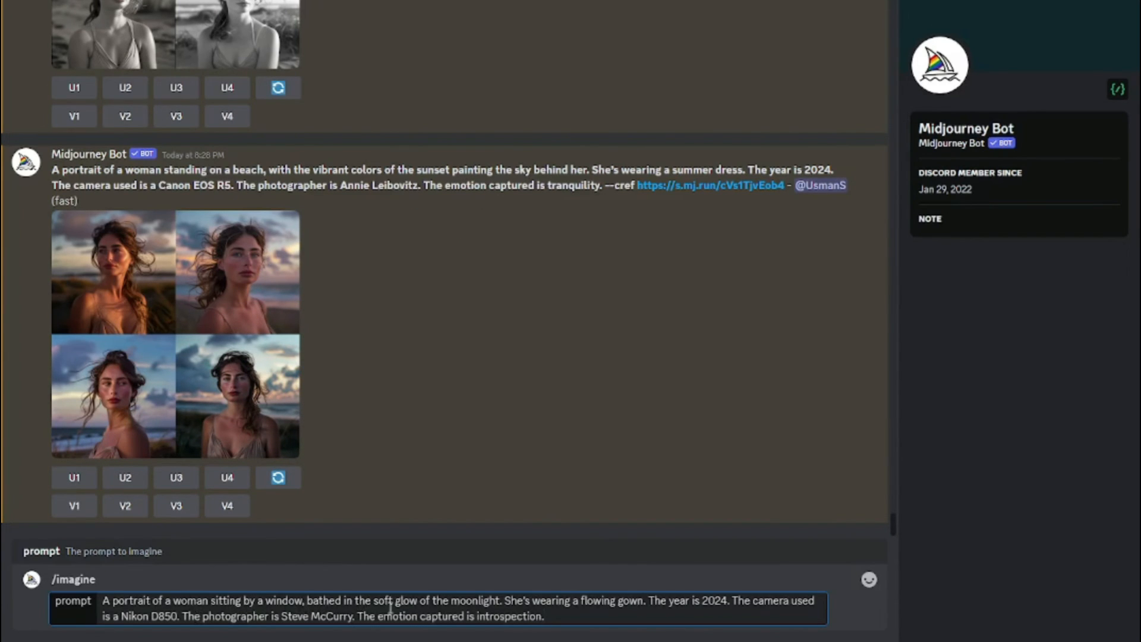
{"action": "scroll", "coordinate": [178, 312], "scroll_direction": "up", "scroll_amount": 15}
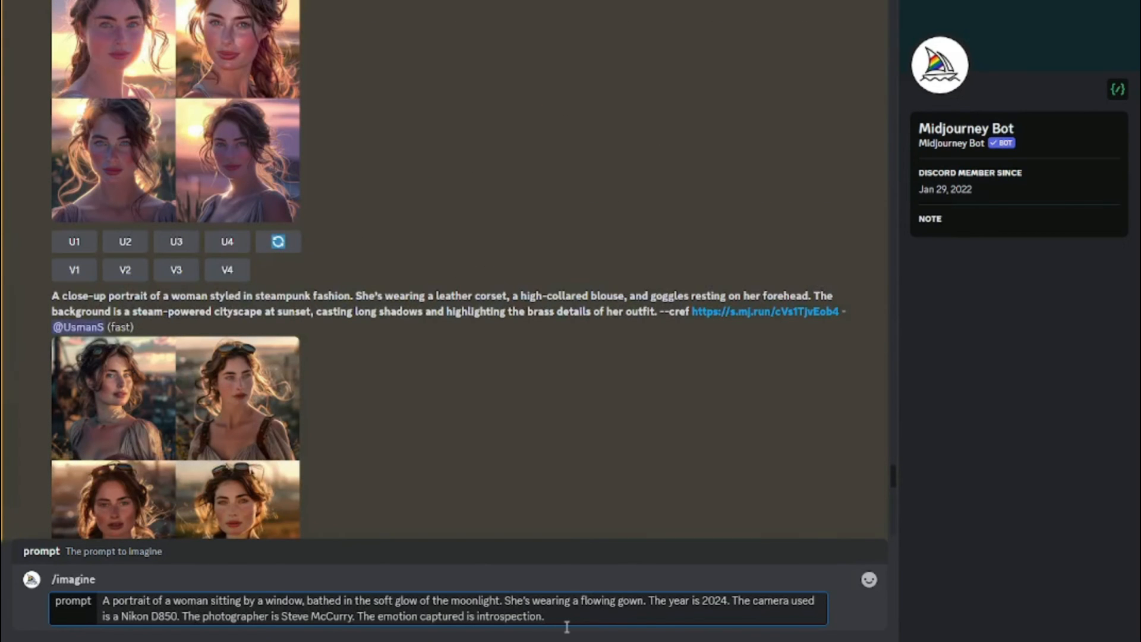
{"action": "type", "text": "--cref"}
{"action": "scroll", "coordinate": [280, 242], "scroll_direction": "down", "scroll_amount": 15}
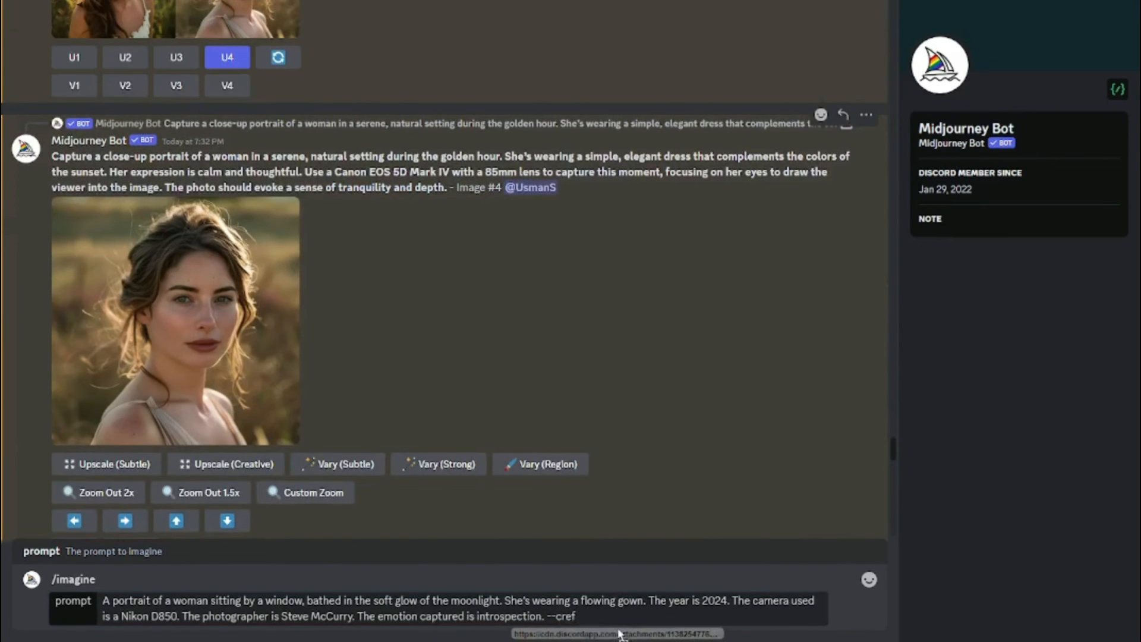
{"action": "key", "text": "ctrl+v"}
{"action": "key", "text": "Return"}
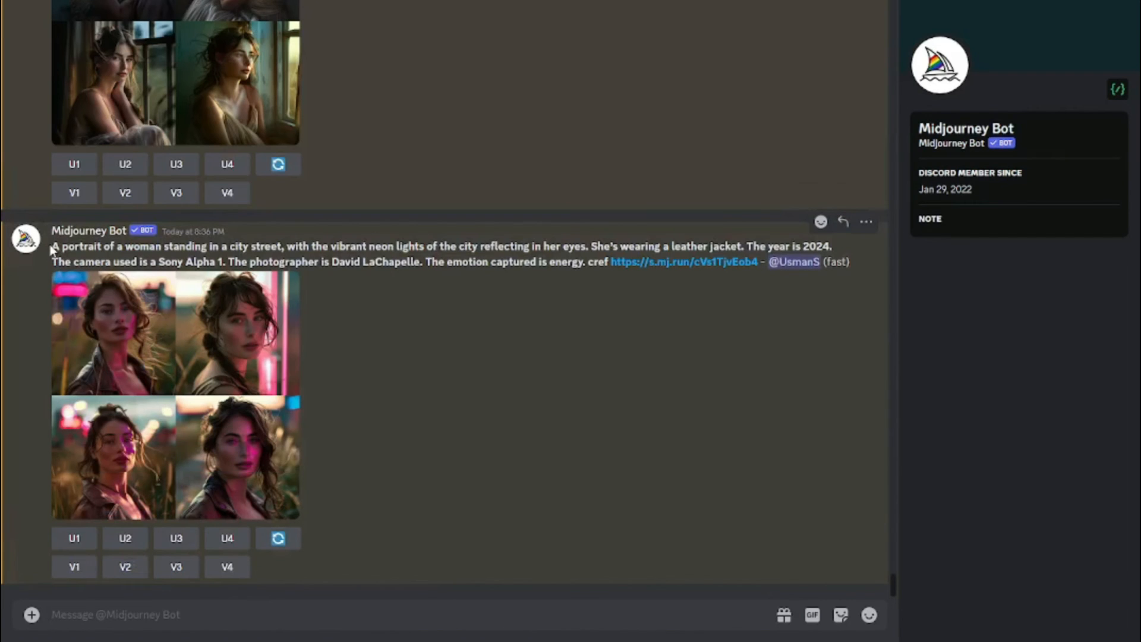
Inspect the moonlit window grid and the neon city street grid enlarged, checking the woman's likeness against the prompts.
{"action": "left_click_drag", "start_coordinate": [54, 246], "coordinate": [440, 246]}
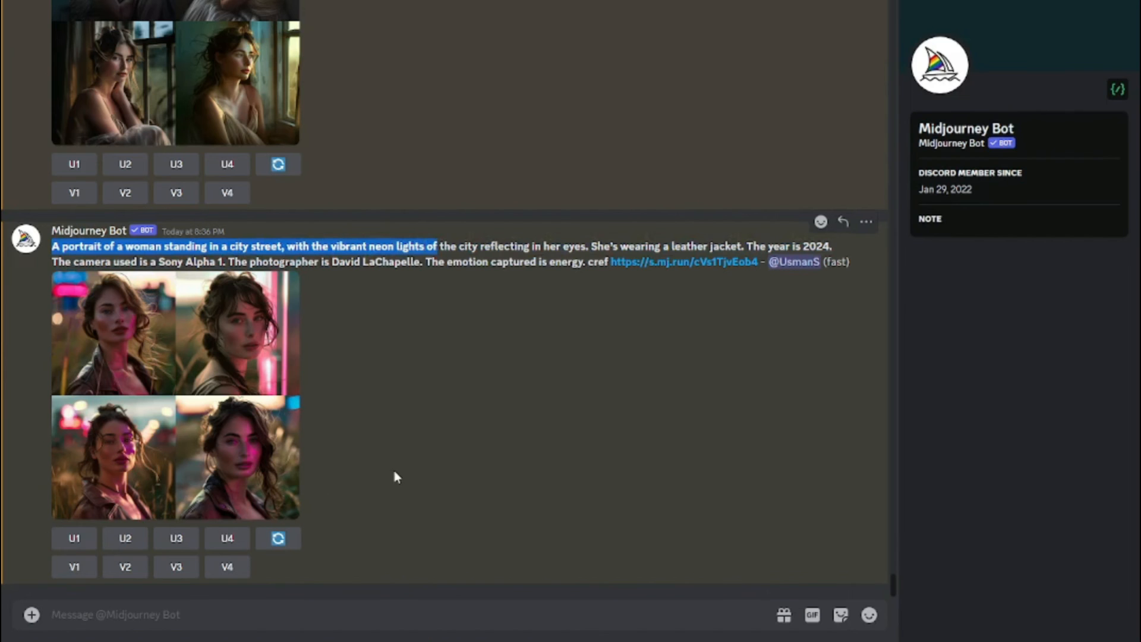
{"action": "scroll", "coordinate": [392, 466], "scroll_direction": "up", "scroll_amount": 4}
{"action": "left_click", "coordinate": [196, 229]}
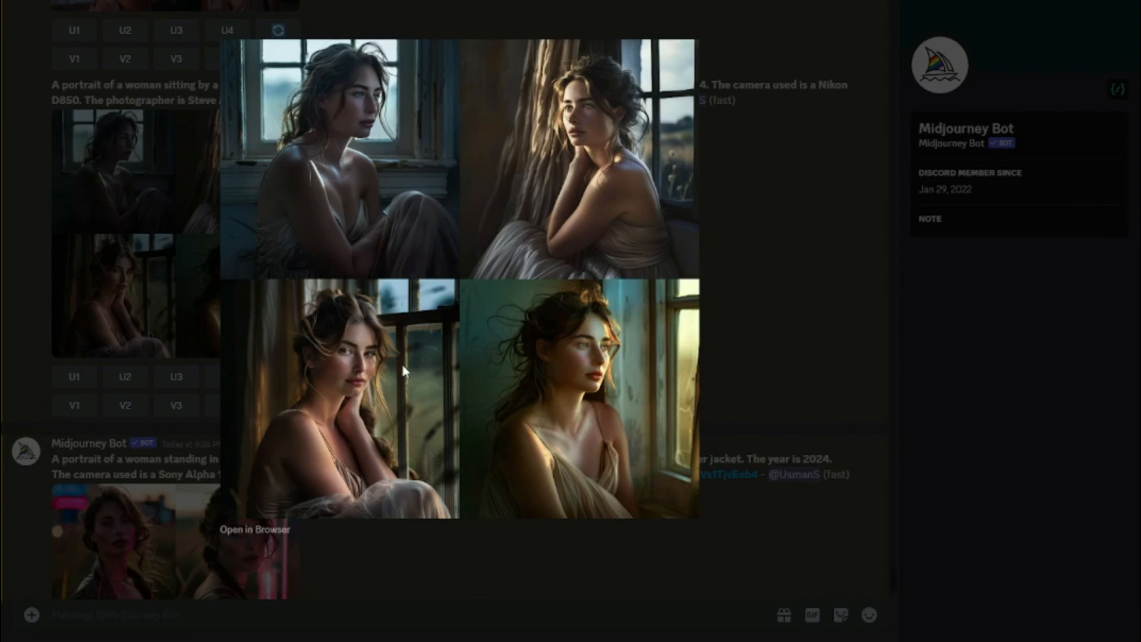
{"action": "left_click", "coordinate": [890, 364]}
{"action": "scroll", "coordinate": [293, 424], "scroll_direction": "down", "scroll_amount": 3}
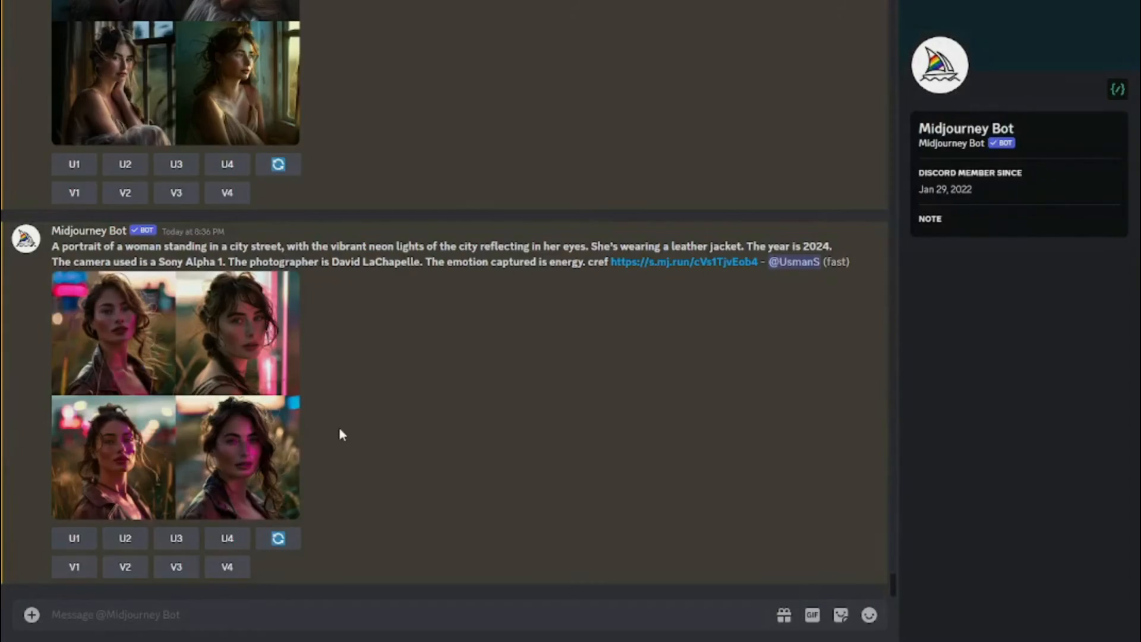
{"action": "left_click", "coordinate": [294, 424]}
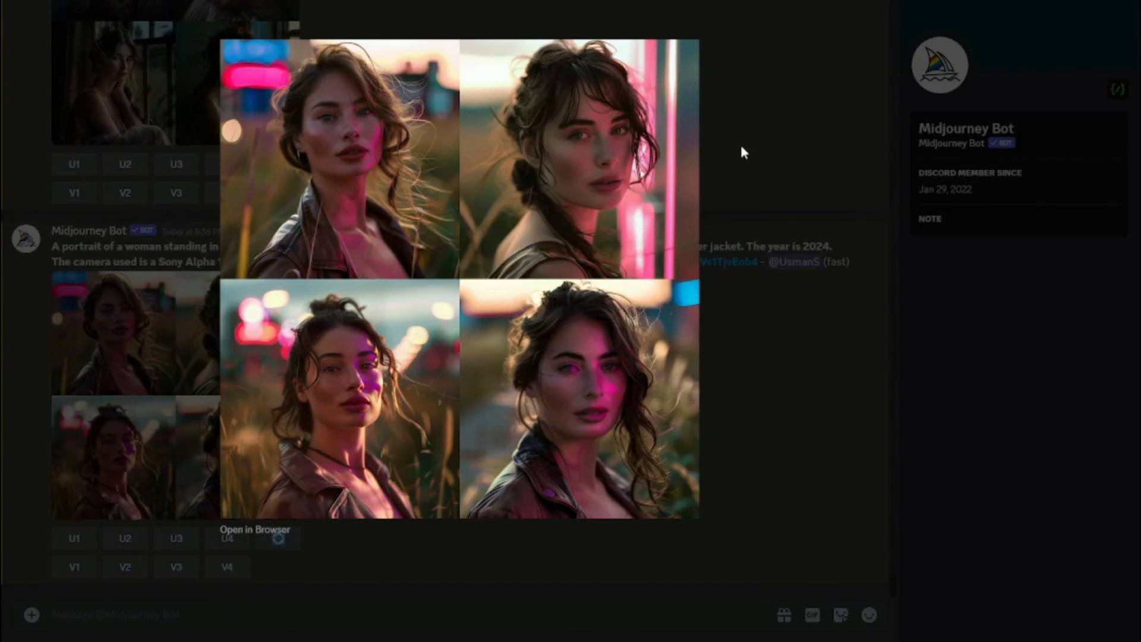
{"action": "left_click", "coordinate": [764, 309]}
Look back through the conversation to the original golden-hour portrait and compare it with the generated grids up to the neon city street one.
{"action": "scroll", "coordinate": [484, 288], "scroll_direction": "up", "scroll_amount": 15}
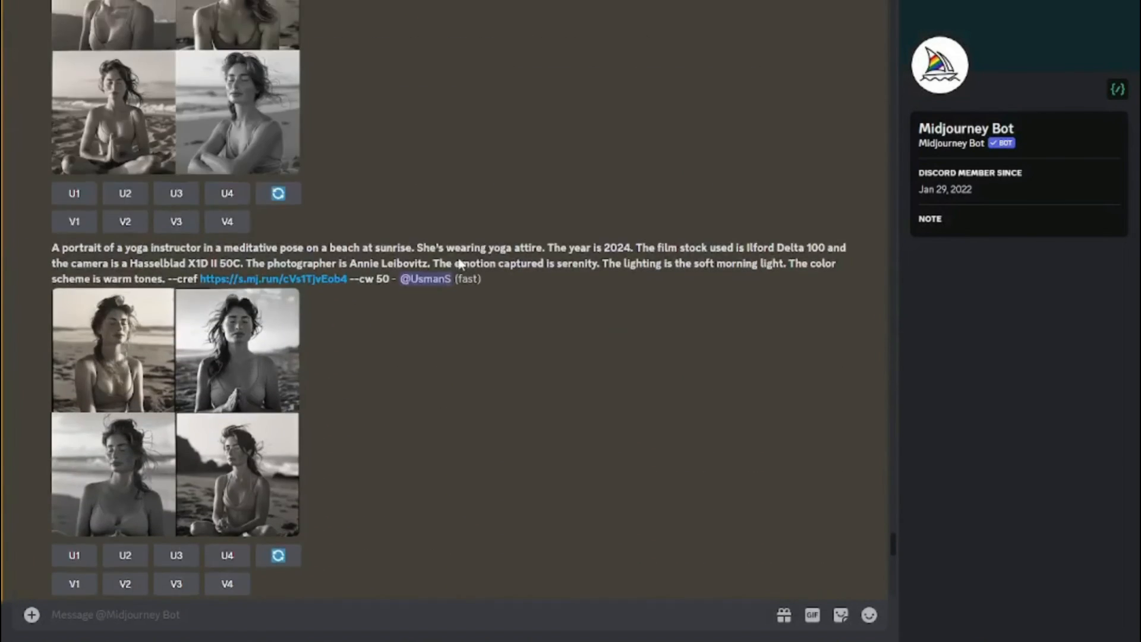
{"action": "scroll", "coordinate": [459, 263], "scroll_direction": "up", "scroll_amount": 15}
{"action": "scroll", "coordinate": [458, 264], "scroll_direction": "up", "scroll_amount": 15}
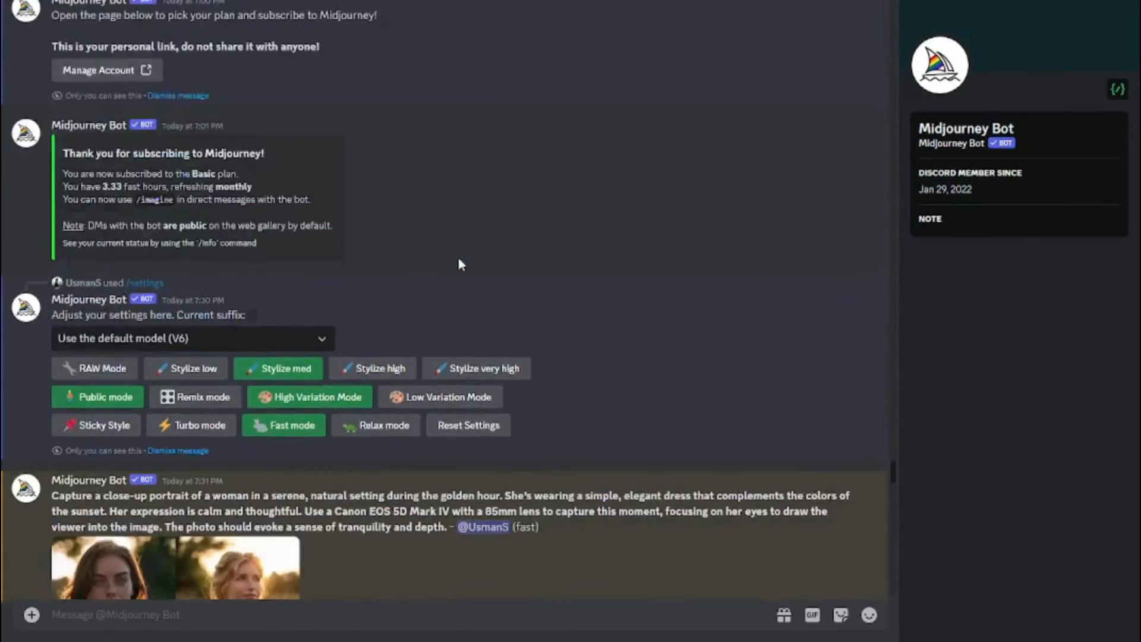
{"action": "scroll", "coordinate": [459, 264], "scroll_direction": "up", "scroll_amount": 10}
{"action": "scroll", "coordinate": [458, 264], "scroll_direction": "down", "scroll_amount": 15}
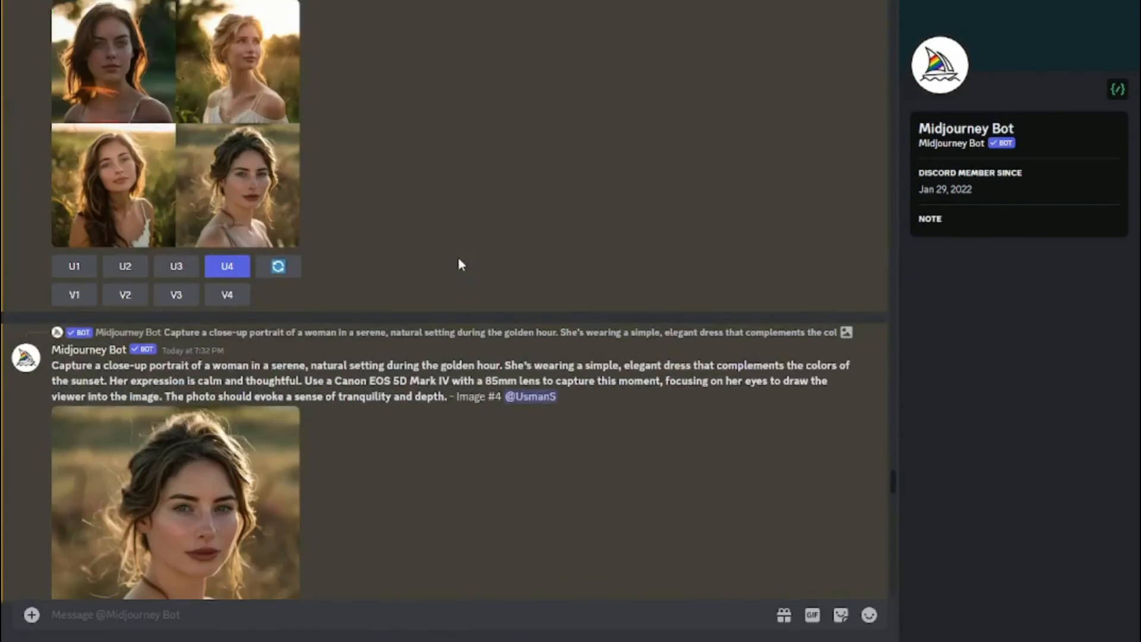
{"action": "scroll", "coordinate": [458, 264], "scroll_direction": "down", "scroll_amount": 20}
{"action": "scroll", "coordinate": [459, 264], "scroll_direction": "down", "scroll_amount": 20}
{"action": "scroll", "coordinate": [461, 264], "scroll_direction": "down", "scroll_amount": 10}
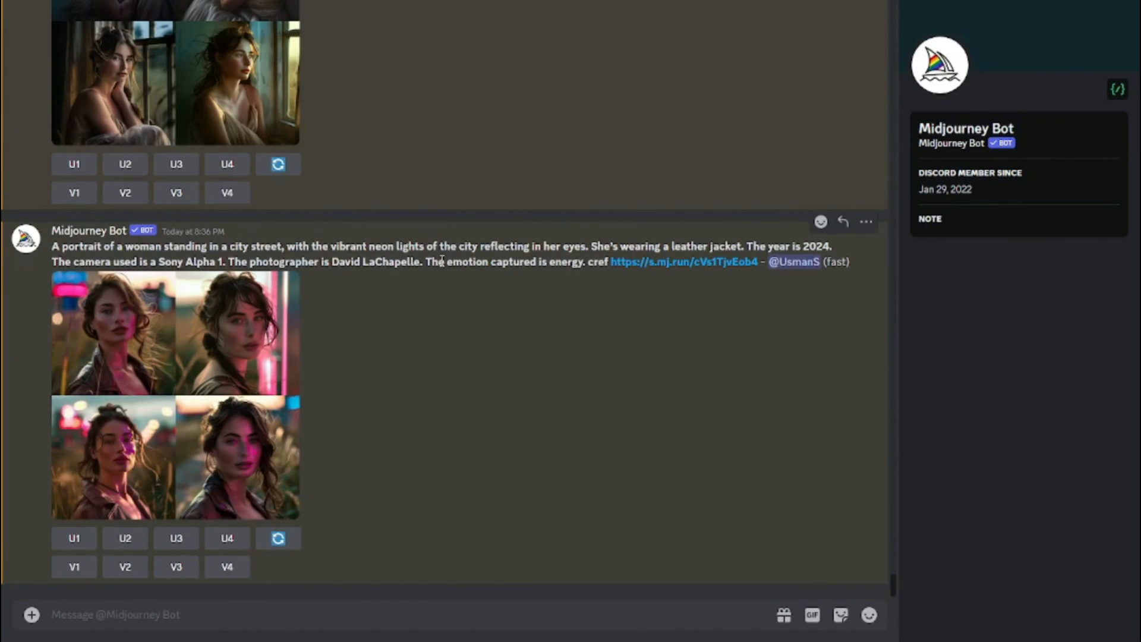